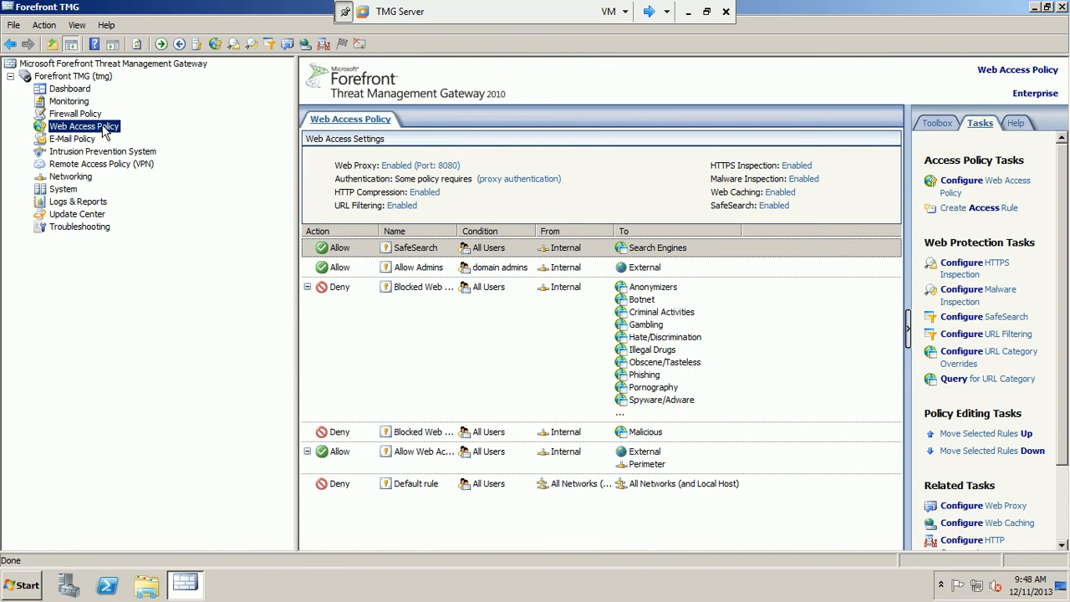
Open the web caching settings and bring up the cache drive configuration for the tmg server.
drag(1065, 222, 1057, 322)
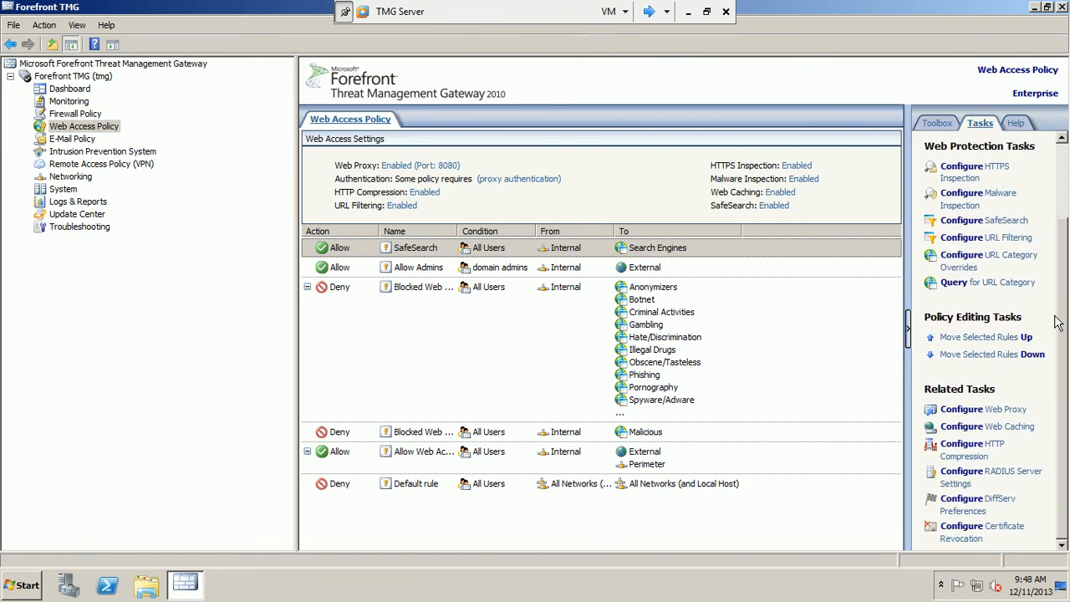
click(1002, 428)
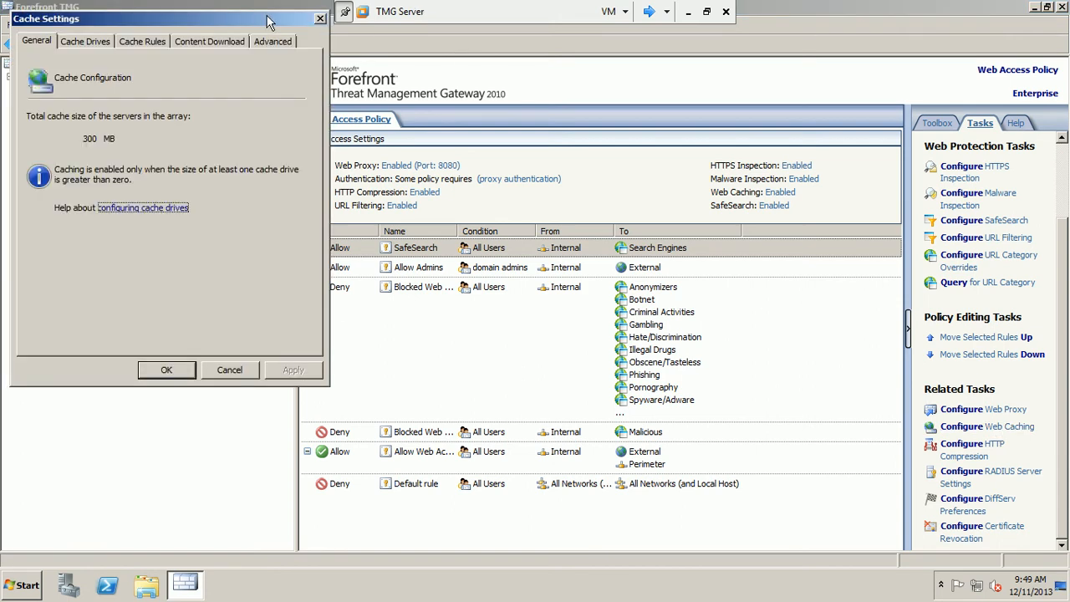
drag(260, 23, 520, 145)
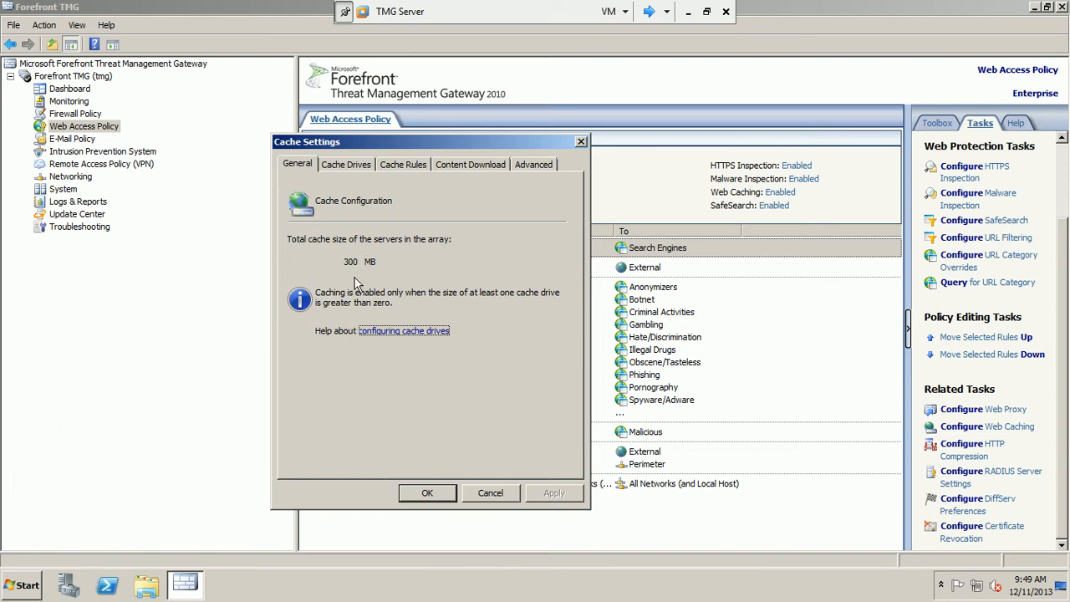
click(346, 164)
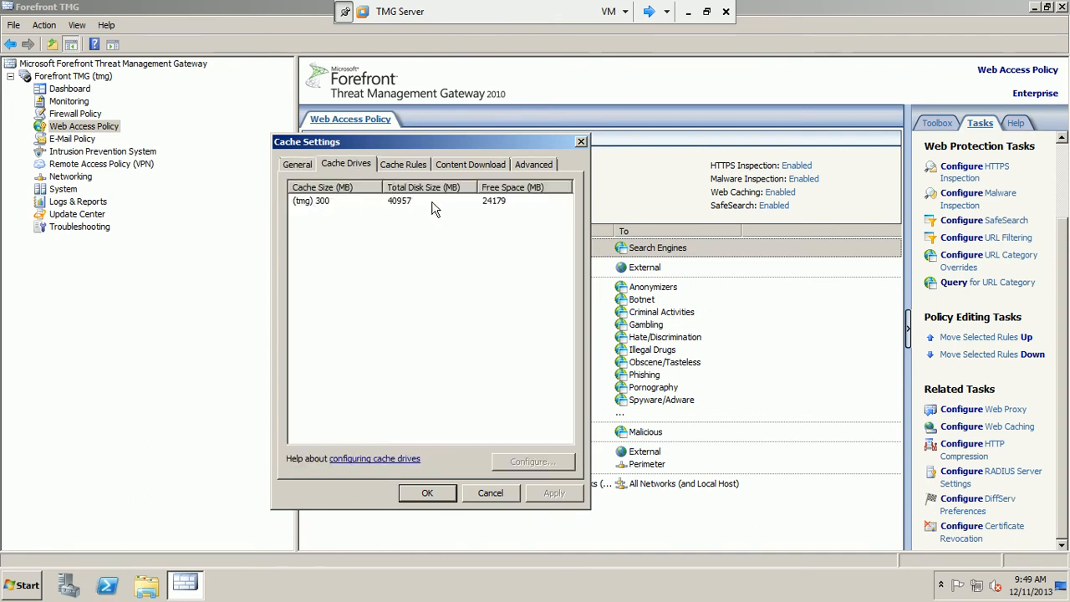
click(355, 209)
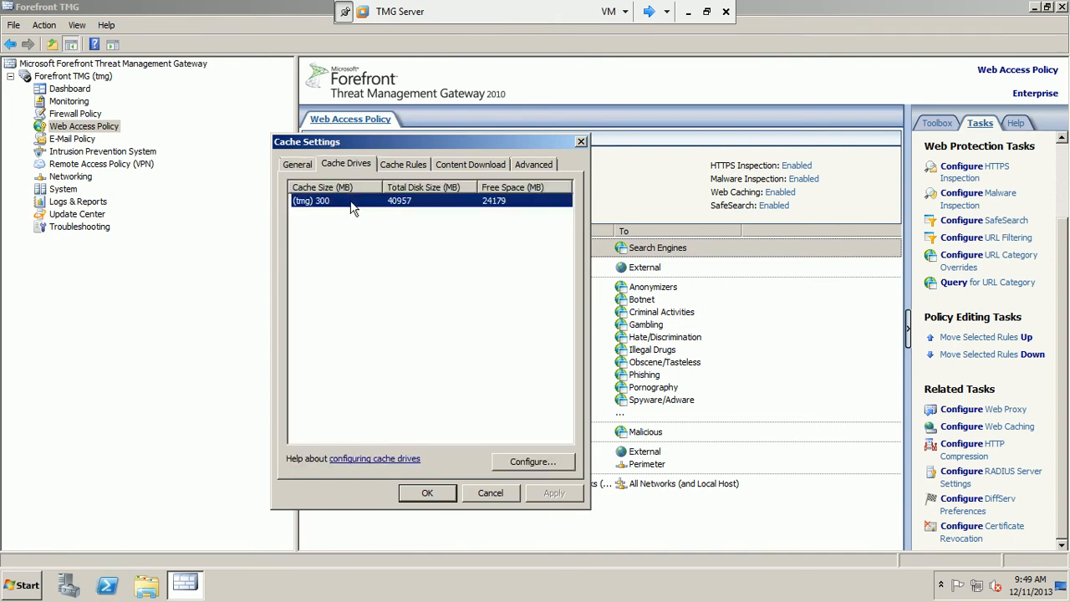
click(513, 464)
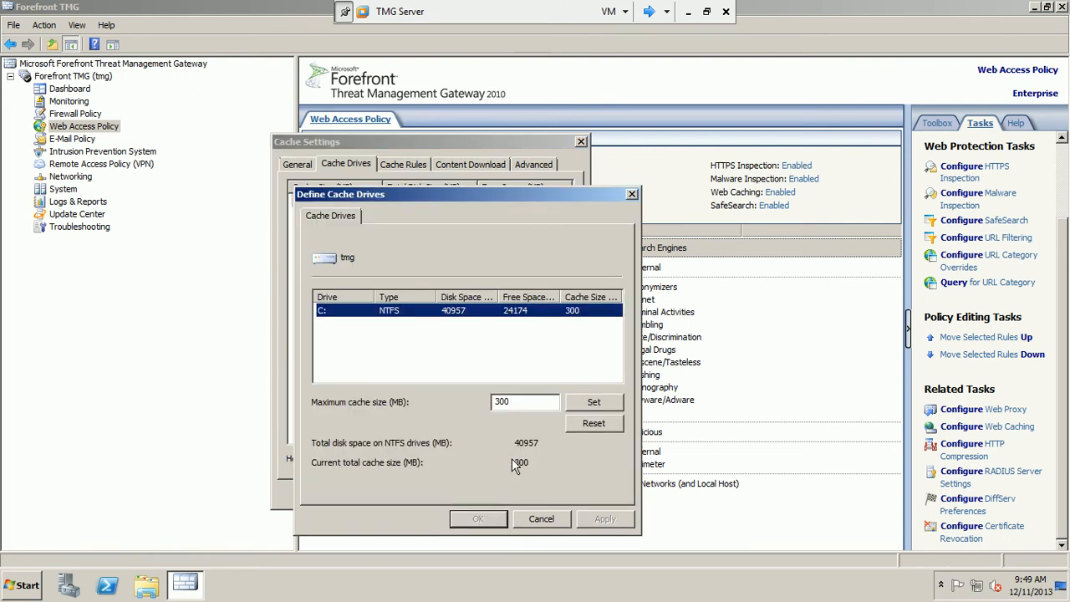
Set the maximum cache size of drive C: to 500 MB and apply the drive definition.
drag(536, 195, 632, 194)
click(616, 393)
text(500)
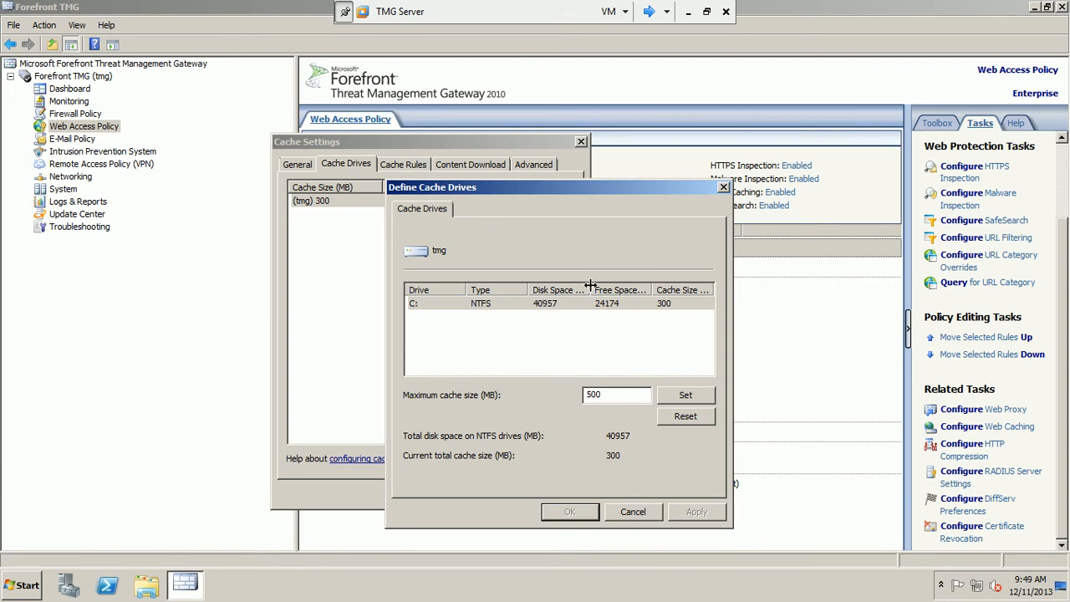
click(543, 306)
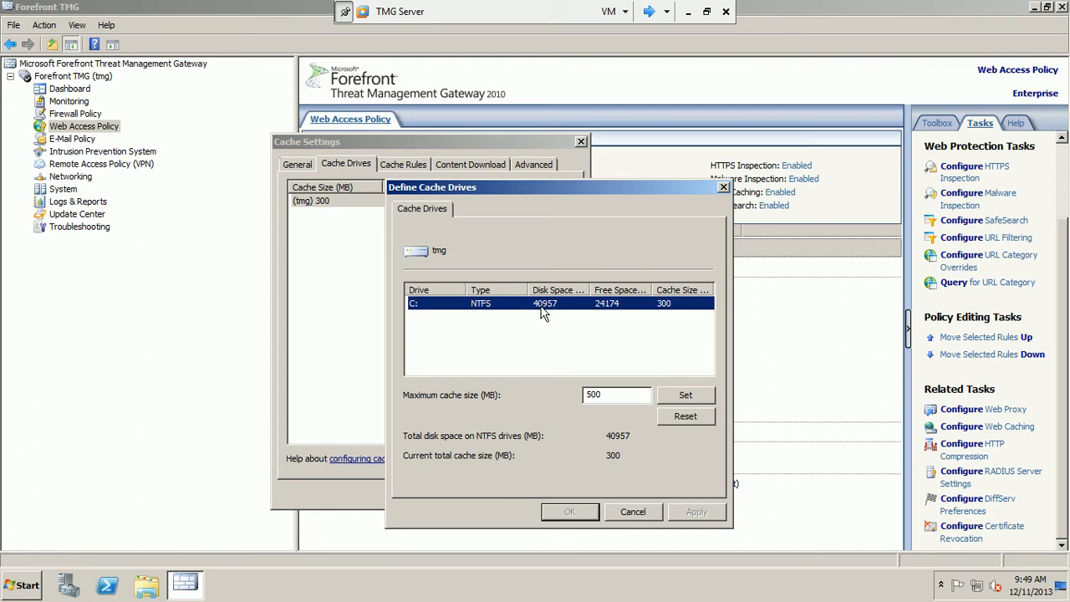
click(607, 400)
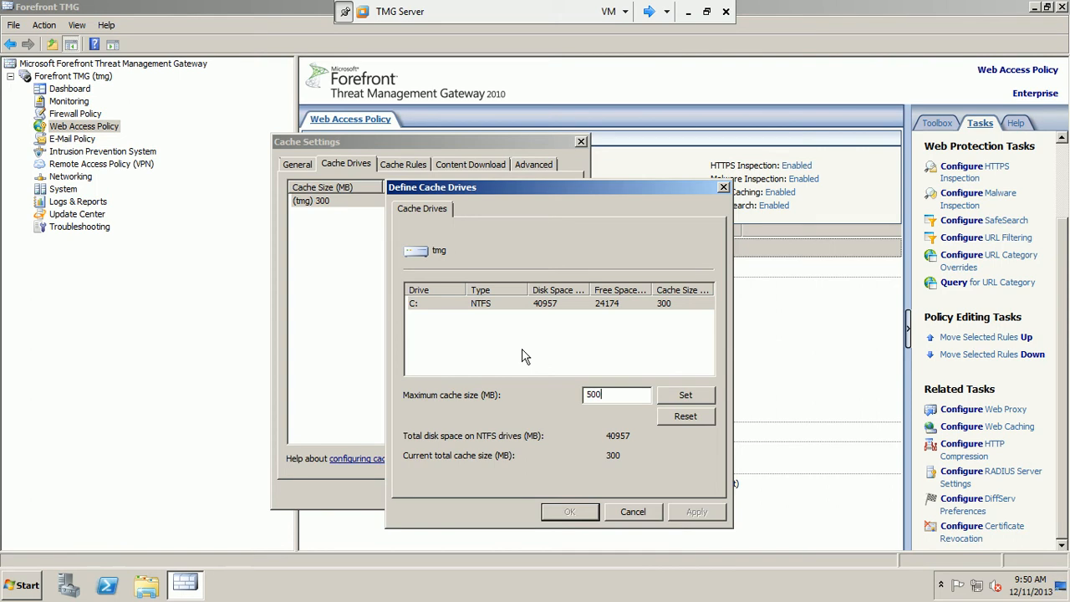
click(674, 403)
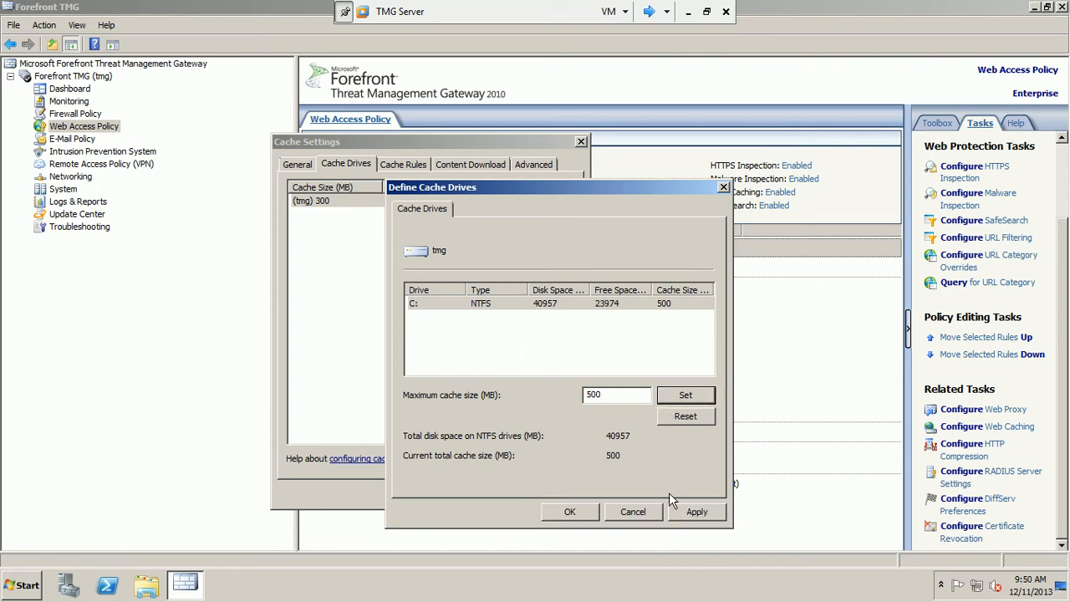
click(693, 512)
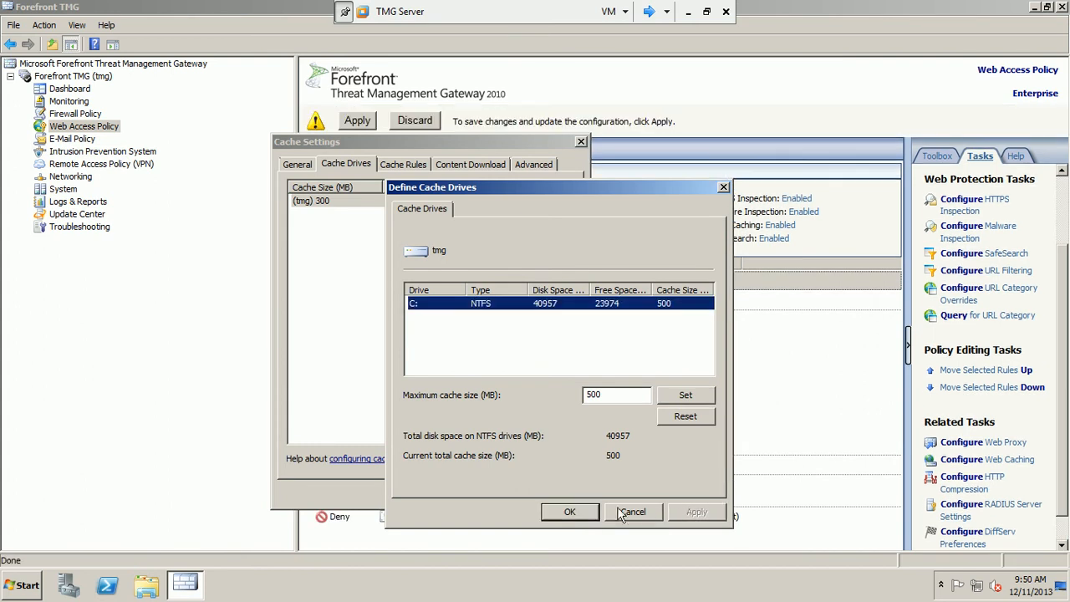
click(581, 515)
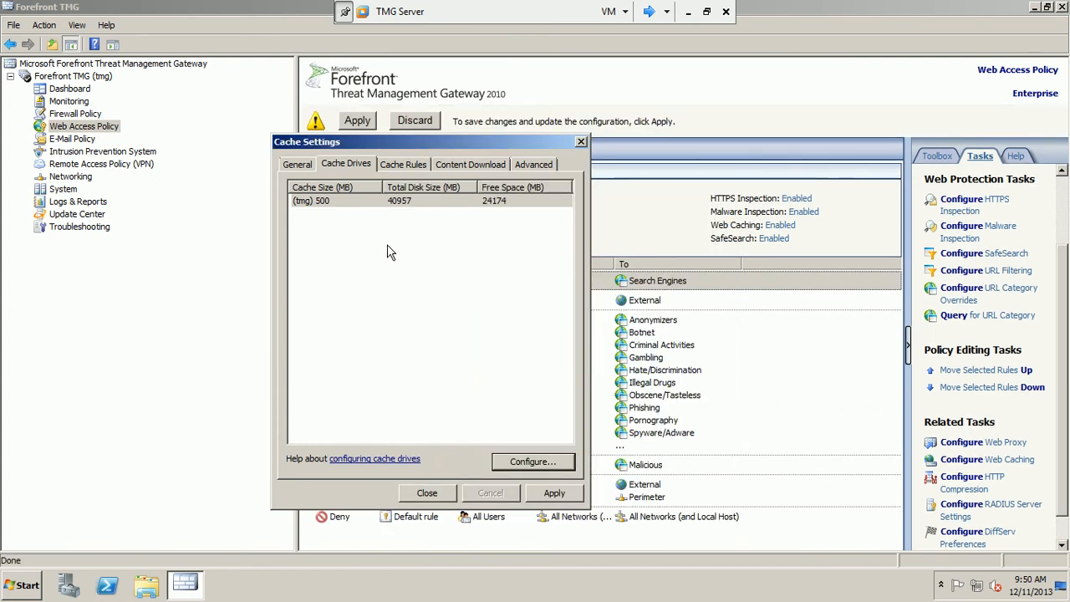
Examine the Microsoft Update Cache Rule's general properties and the domain names in its Microsoft Update Sites destination set.
click(410, 166)
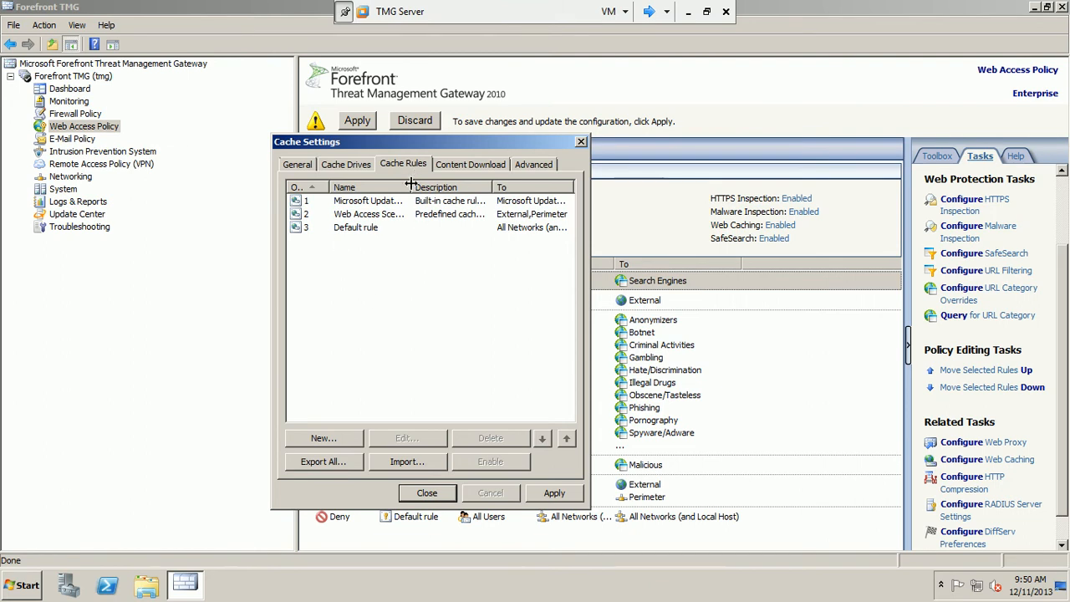
double_click(412, 183)
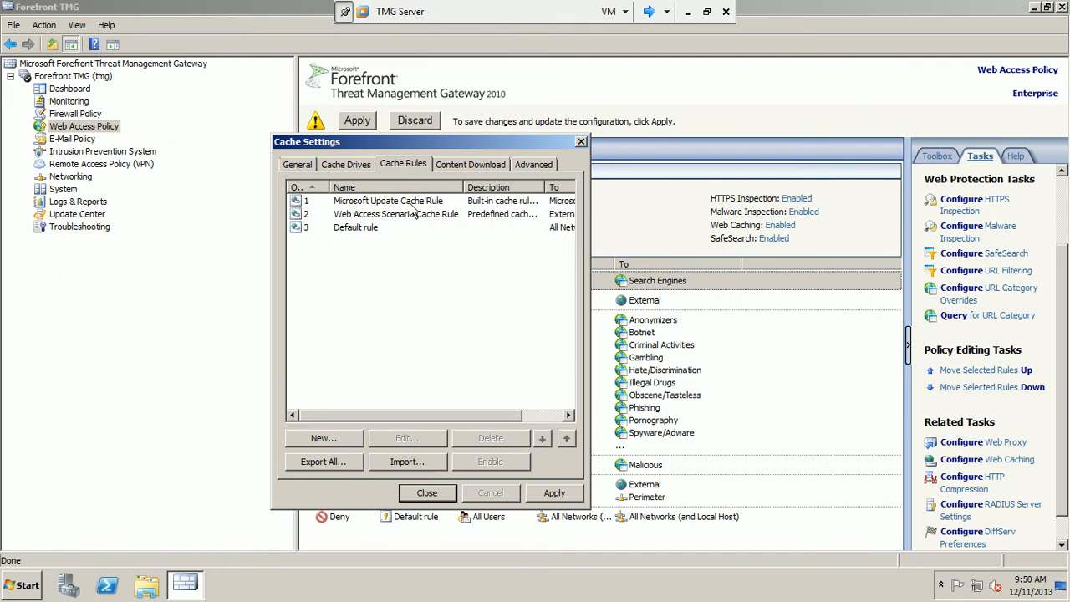
double_click(409, 202)
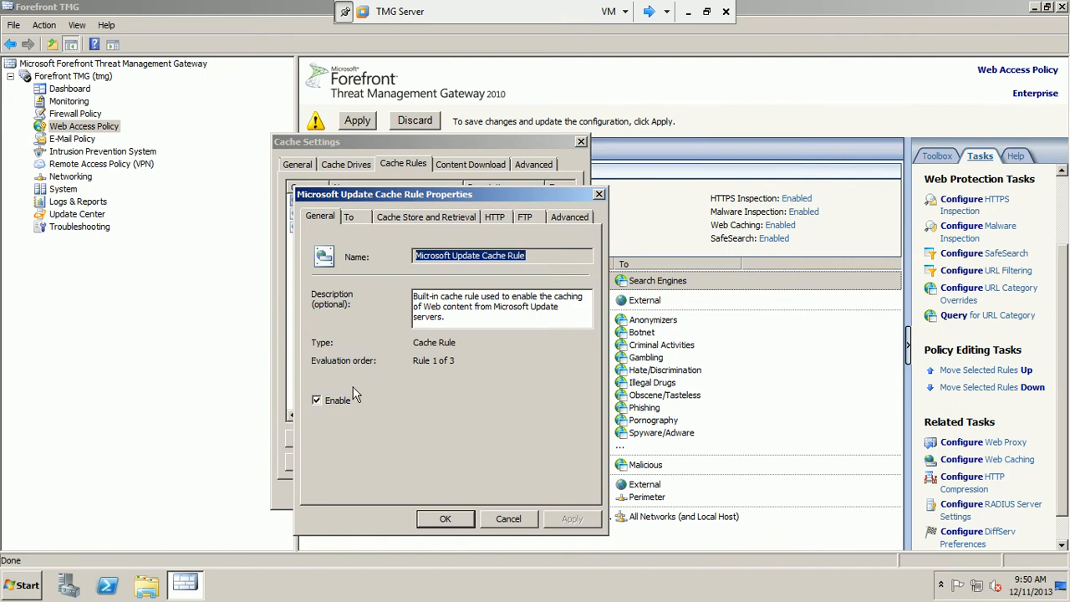
click(354, 216)
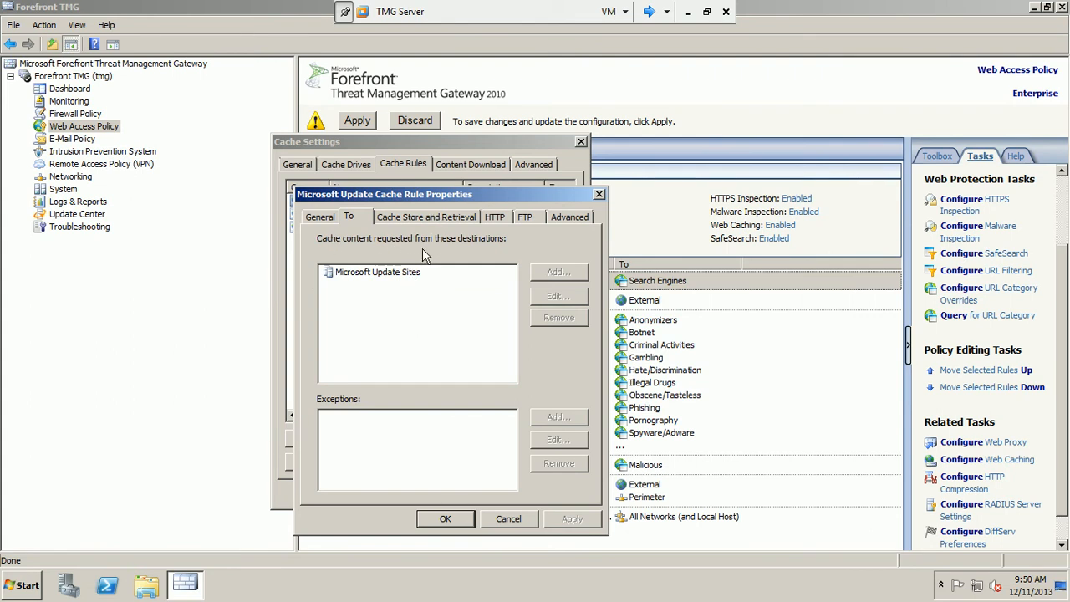
click(383, 269)
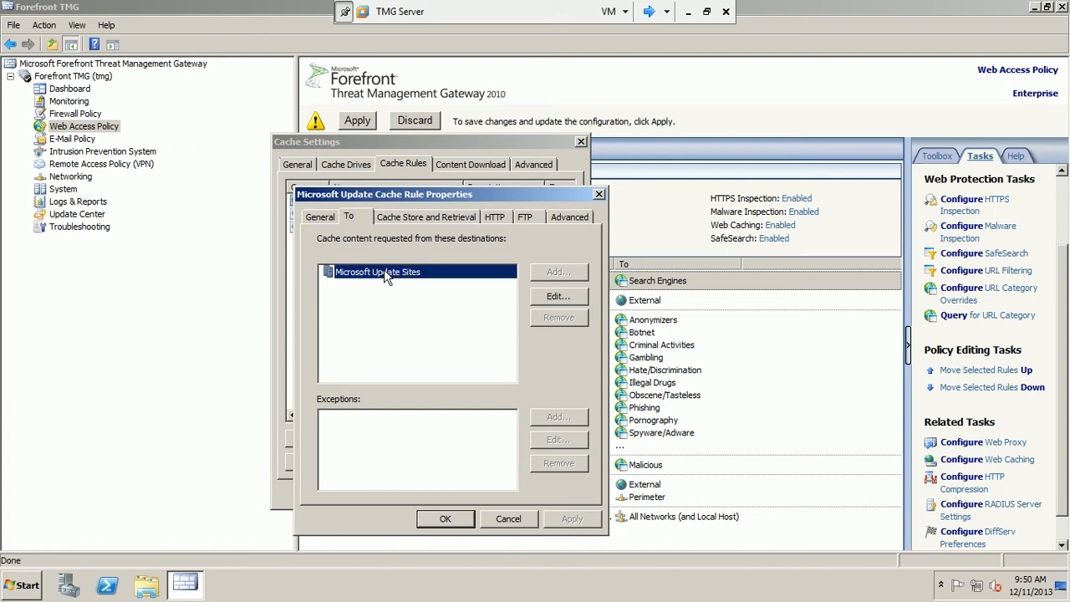
click(544, 297)
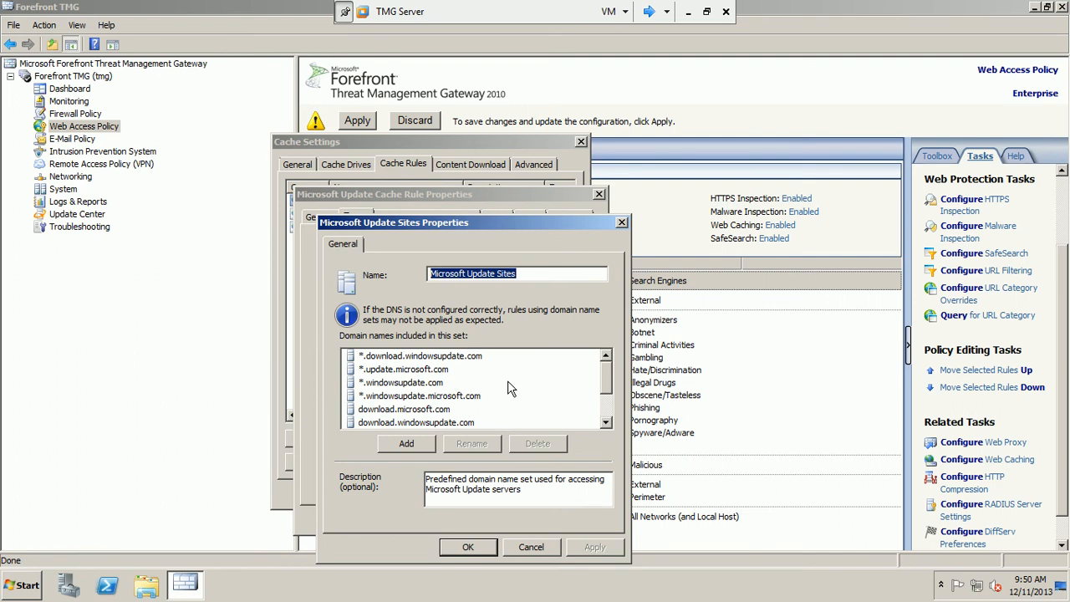
drag(605, 369, 606, 397)
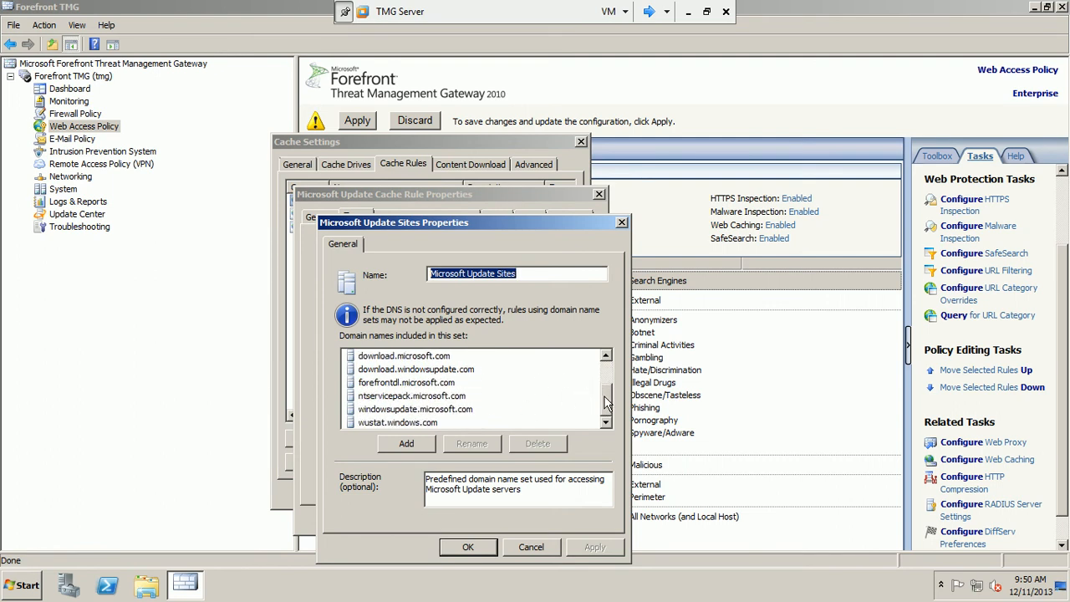
click(527, 549)
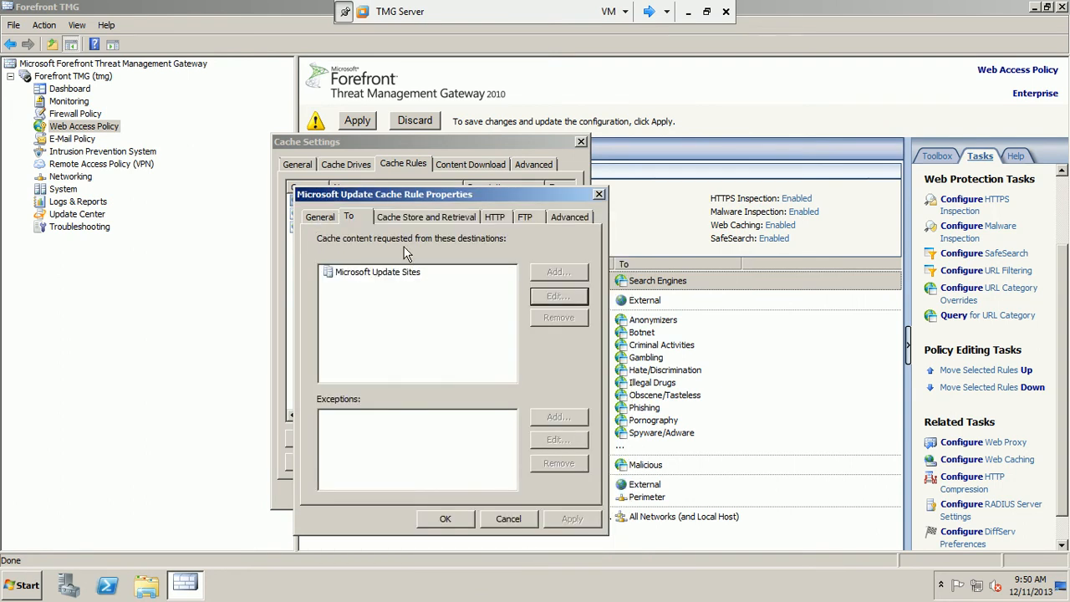
Review the Microsoft Update Cache Rule's store and retrieval, HTTP, FTP and advanced settings, and close it without changes.
click(434, 219)
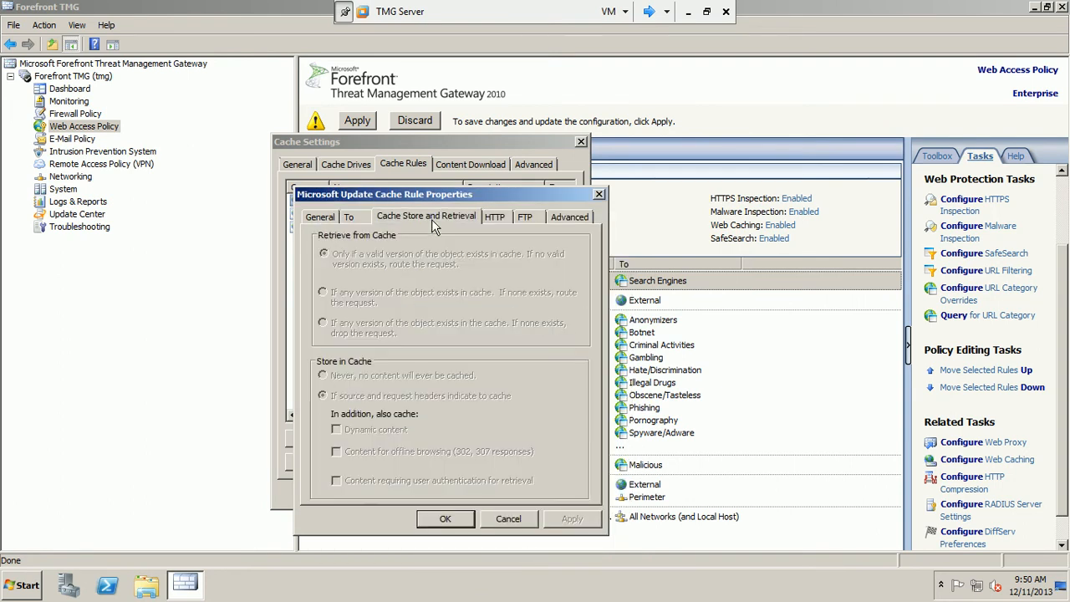
click(494, 218)
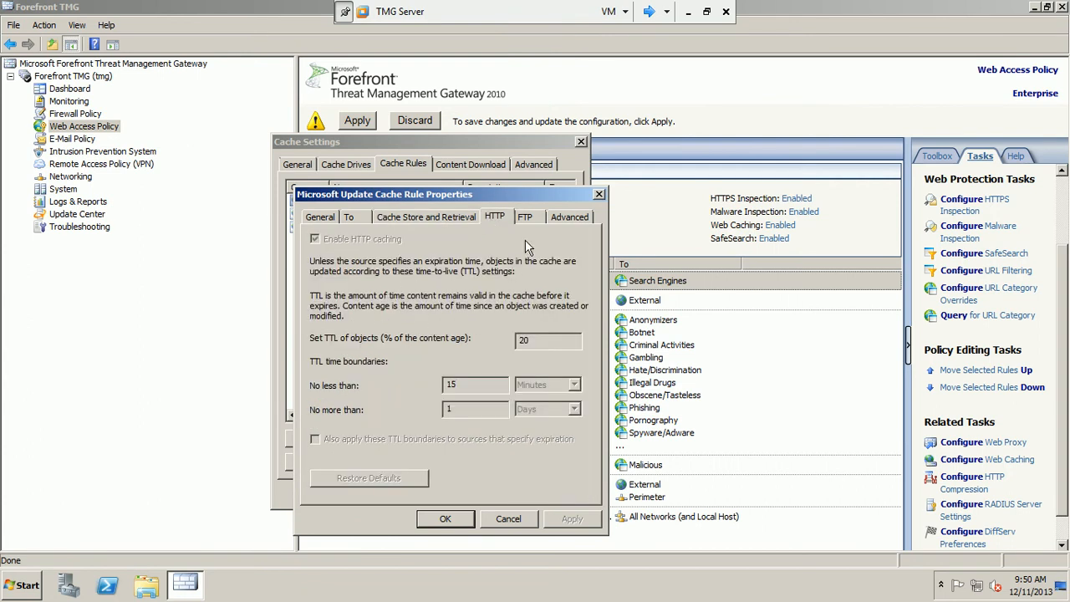
click(535, 218)
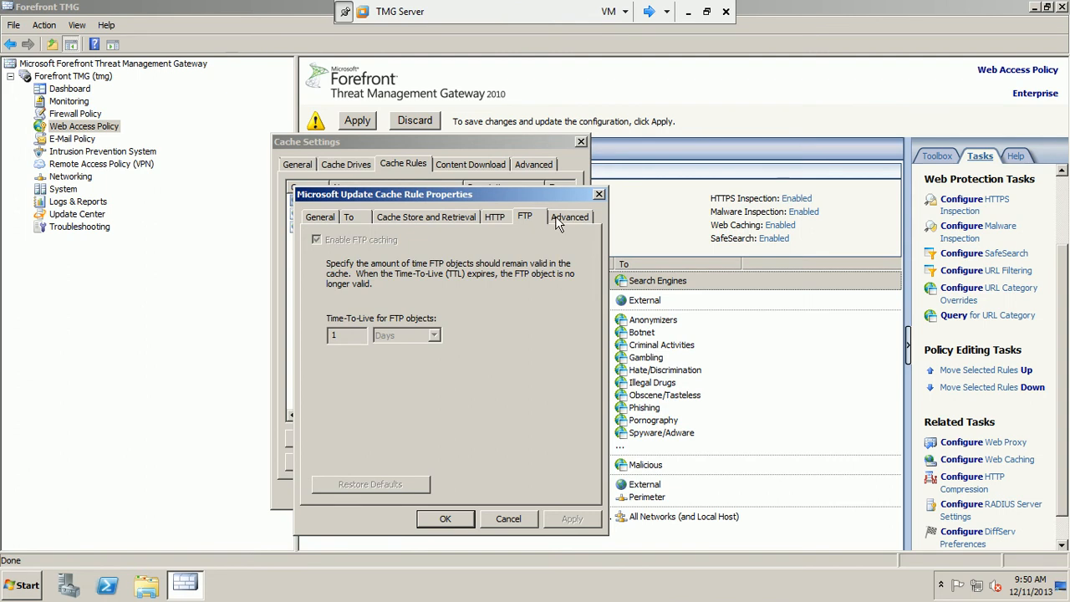
click(561, 217)
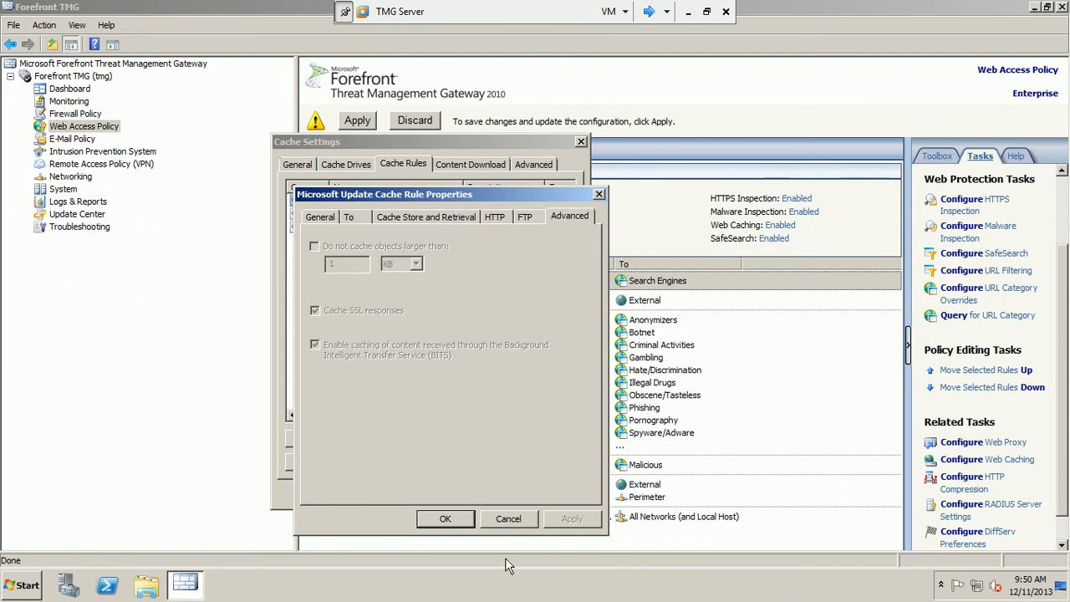
click(508, 519)
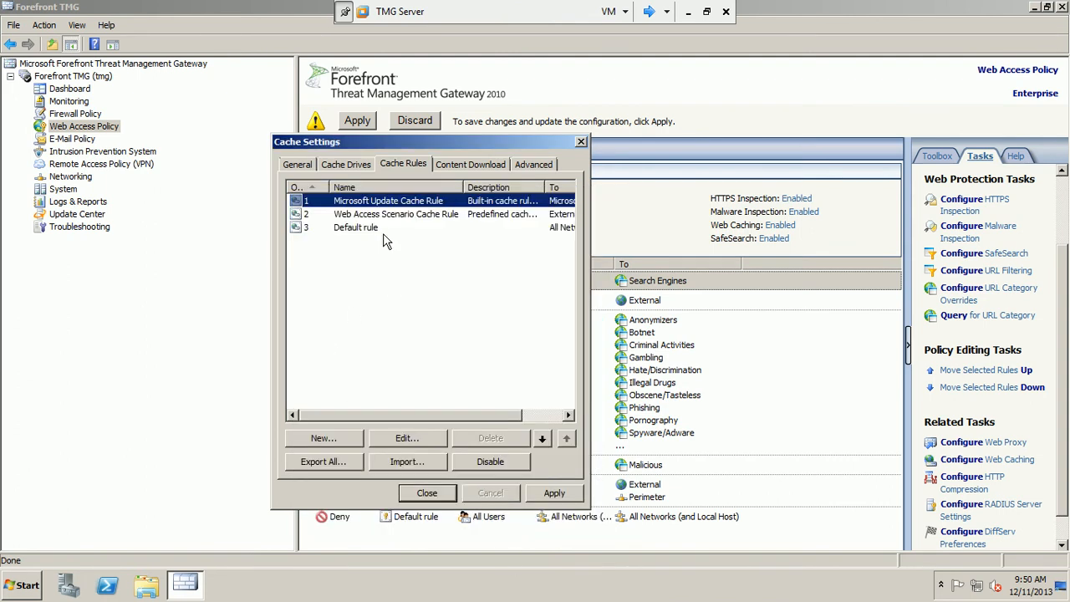
Start a new cache rule named CompnayCache and proceed to its destinations.
click(311, 444)
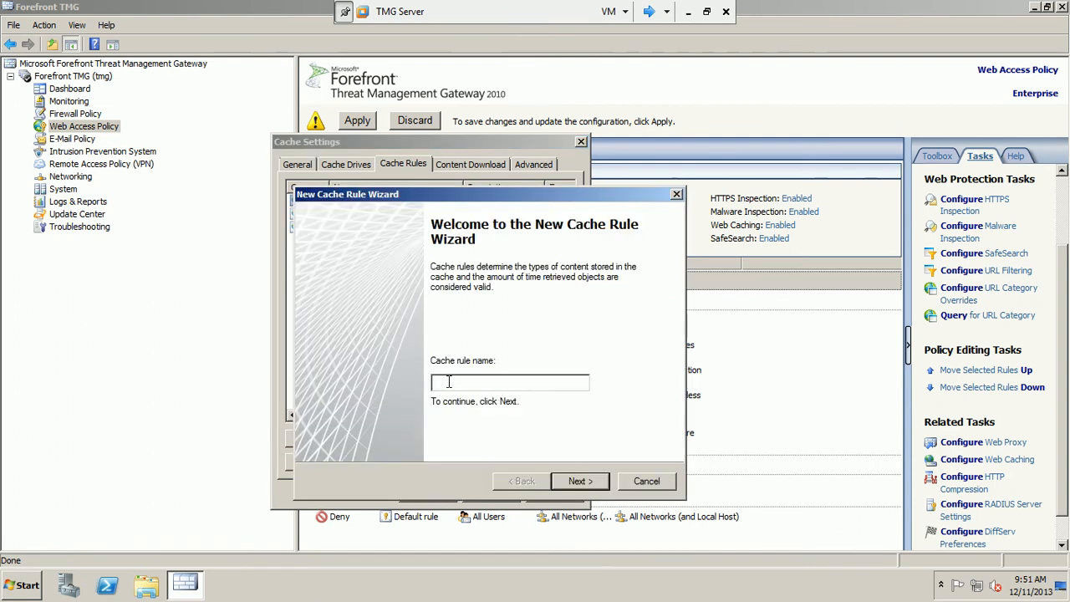
text(compnayCache)
drag(438, 384, 432, 385)
text(C)
click(575, 478)
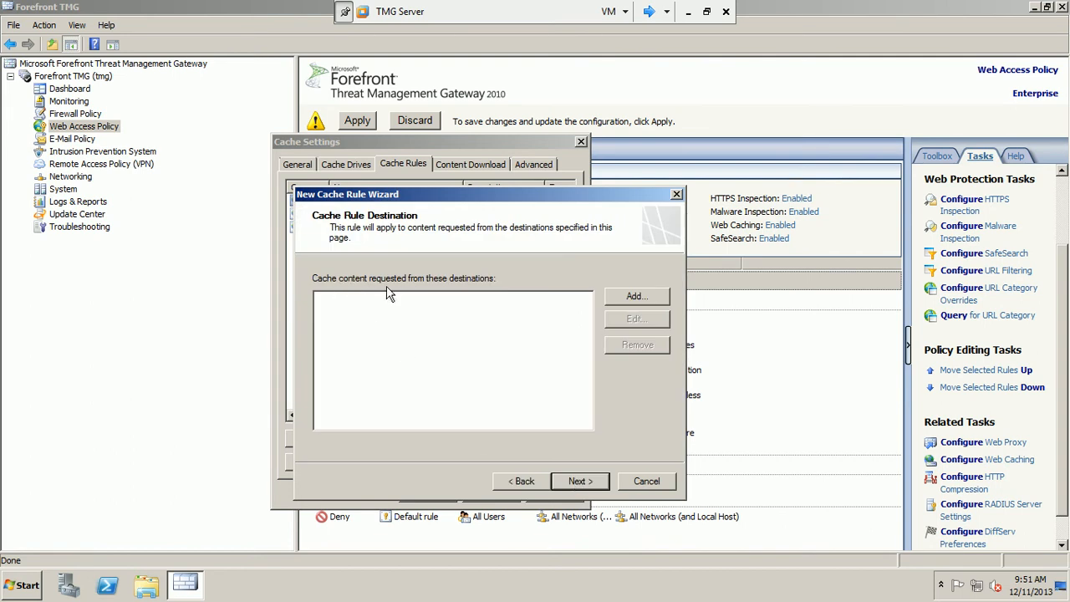
Add the External network as the destination whose requested content the new rule caches.
click(635, 301)
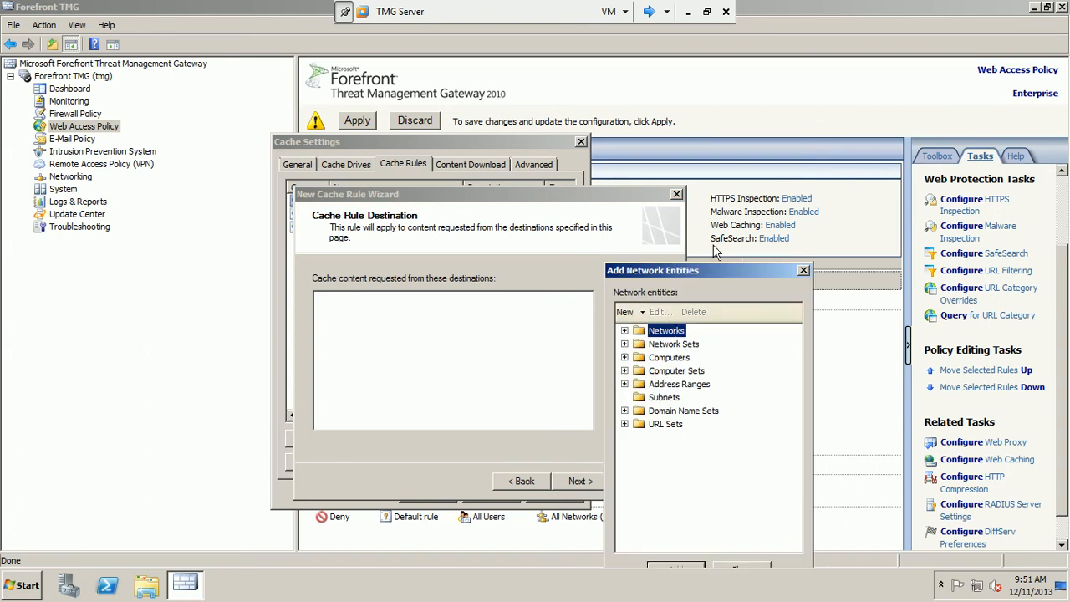
drag(708, 271, 702, 216)
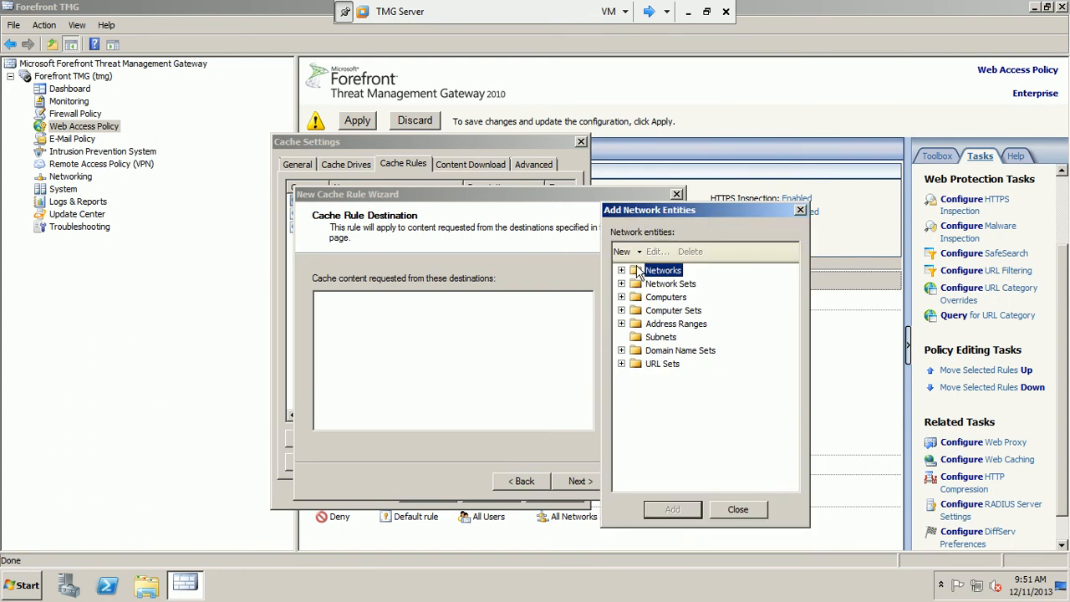
click(621, 270)
click(673, 284)
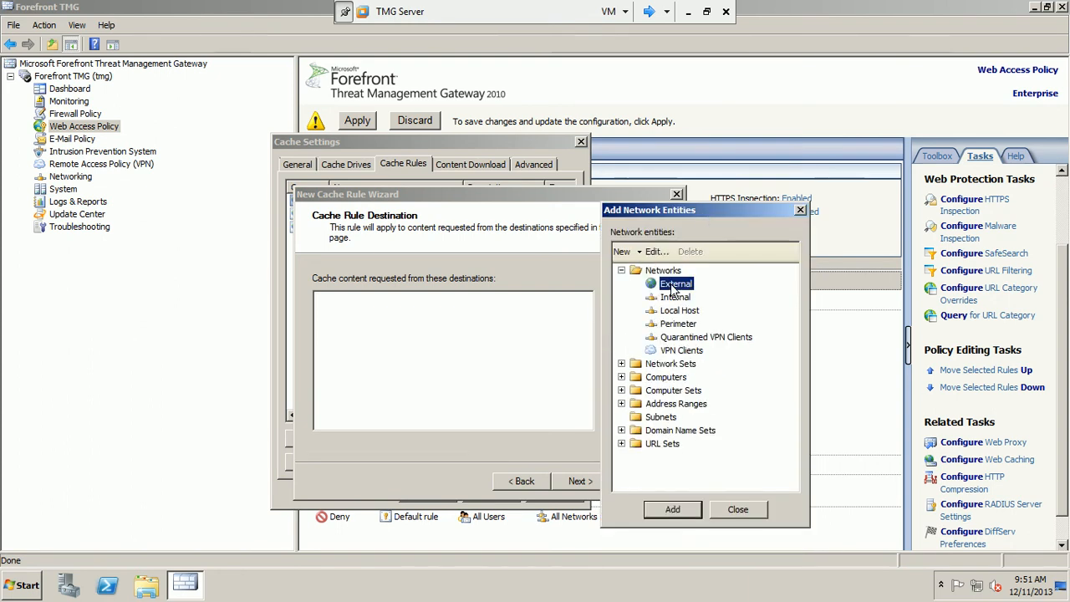
click(692, 510)
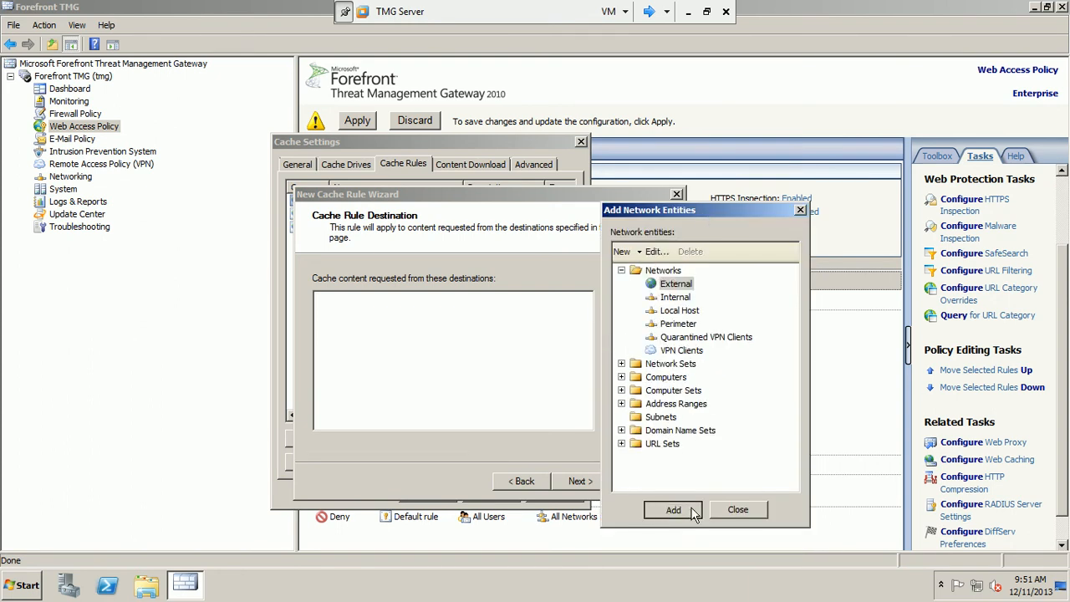
click(735, 510)
click(568, 302)
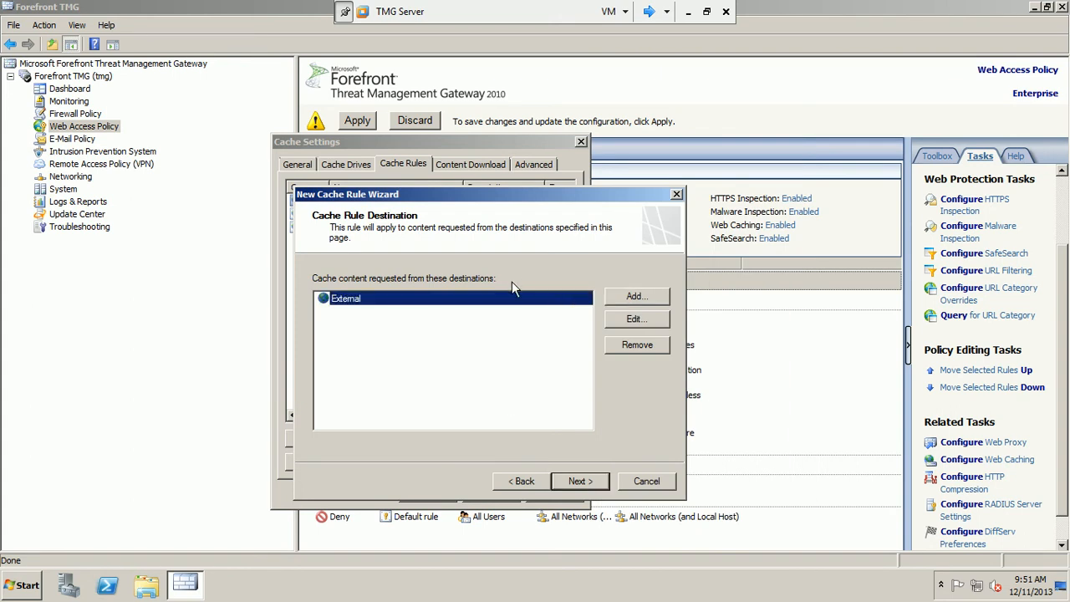
click(580, 481)
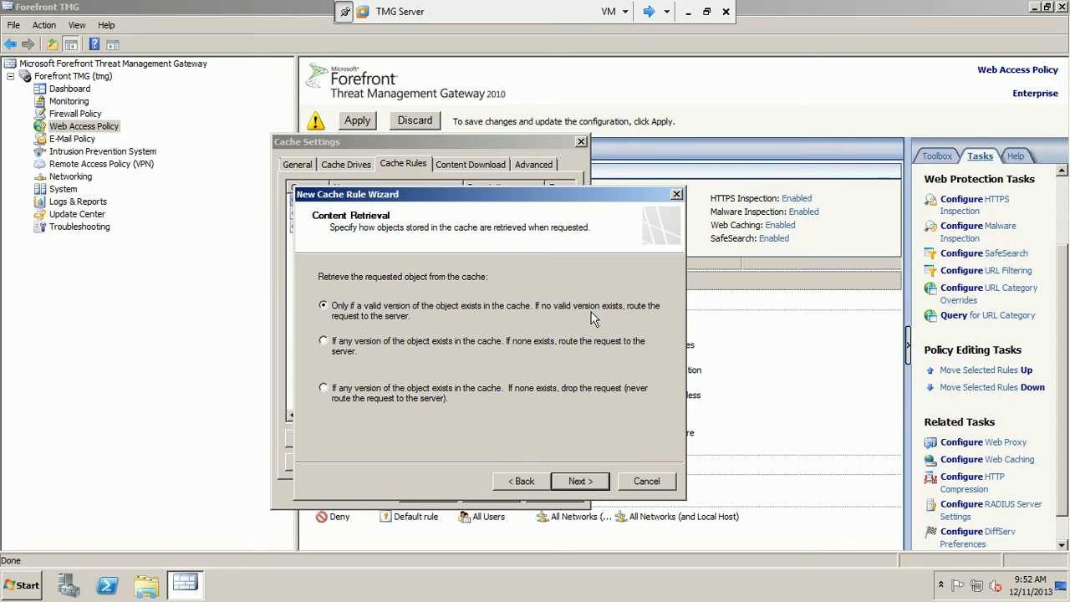
Keep retrieval limited to valid cached versions and include dynamic content among the content stored in the cache.
click(577, 481)
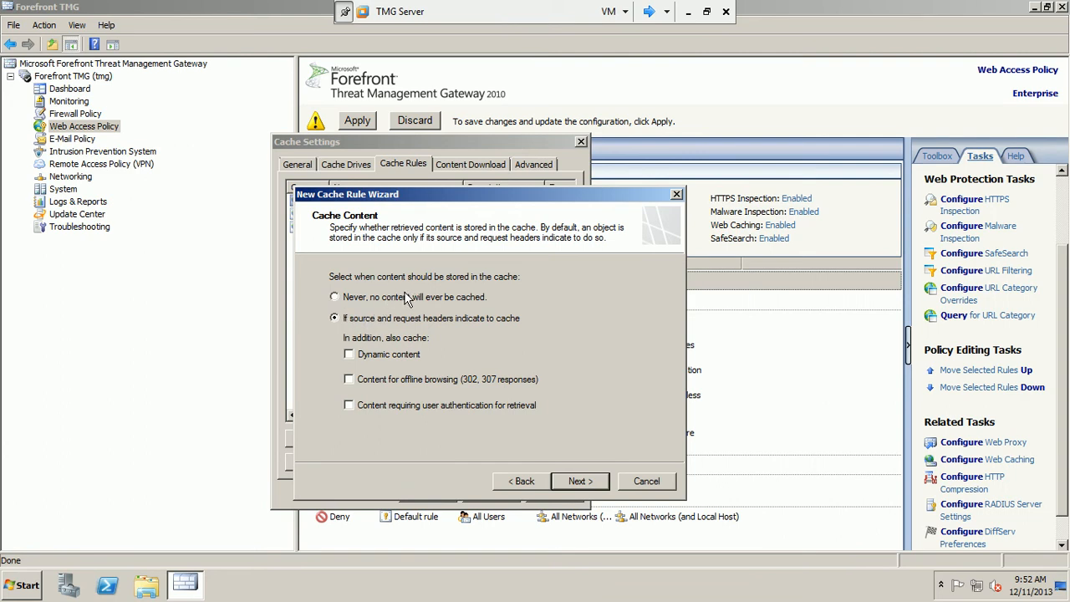
click(350, 356)
click(578, 482)
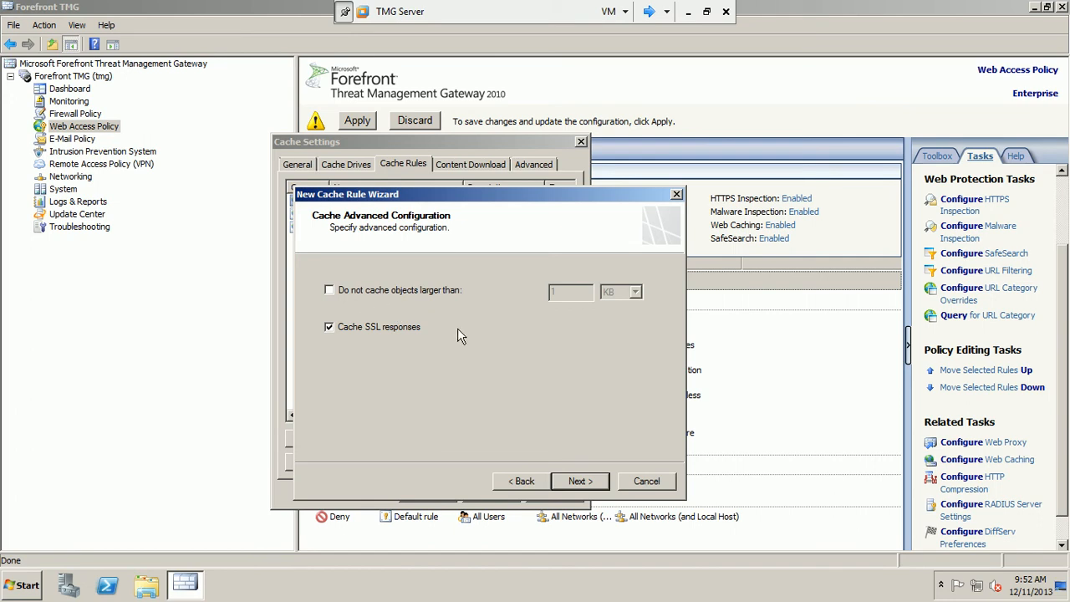
Enable the size limit on objects the rule caches, set it to 1 with a newly chosen unit, and keep SSL responses cached.
click(346, 292)
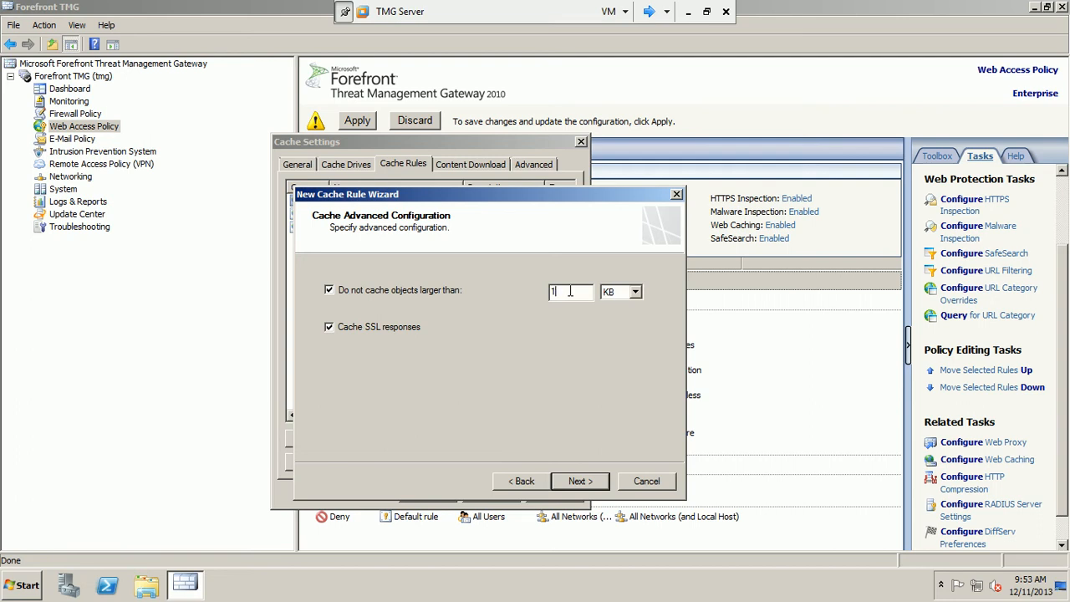
key(BackSpace)
text(1)
click(635, 292)
click(630, 317)
click(579, 486)
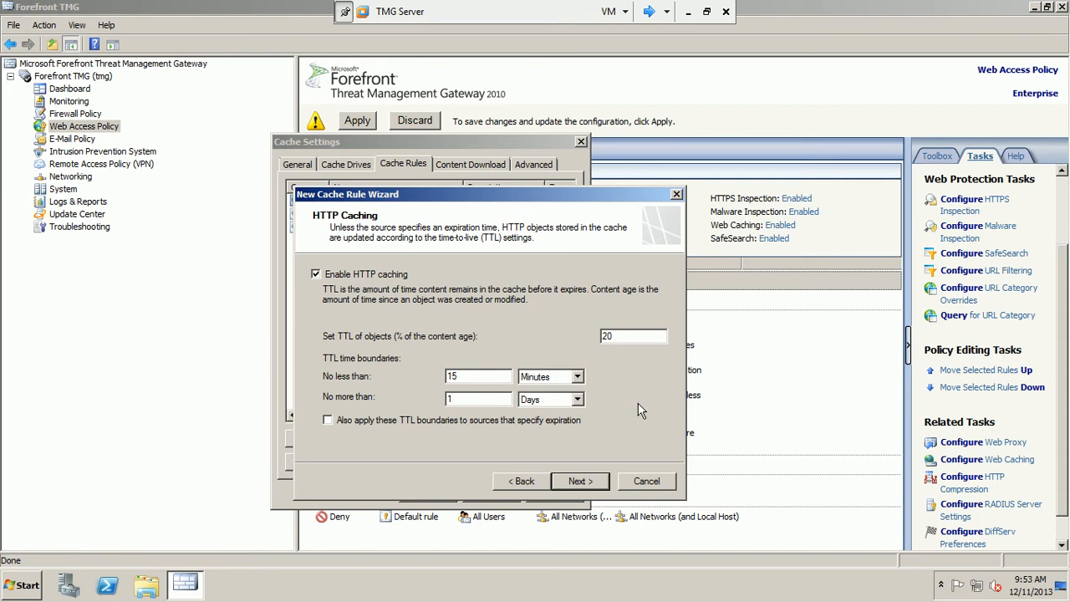
Accept the default HTTP and FTP caching settings, check the configuration summary and finish creating the CompnayCache rule.
click(590, 487)
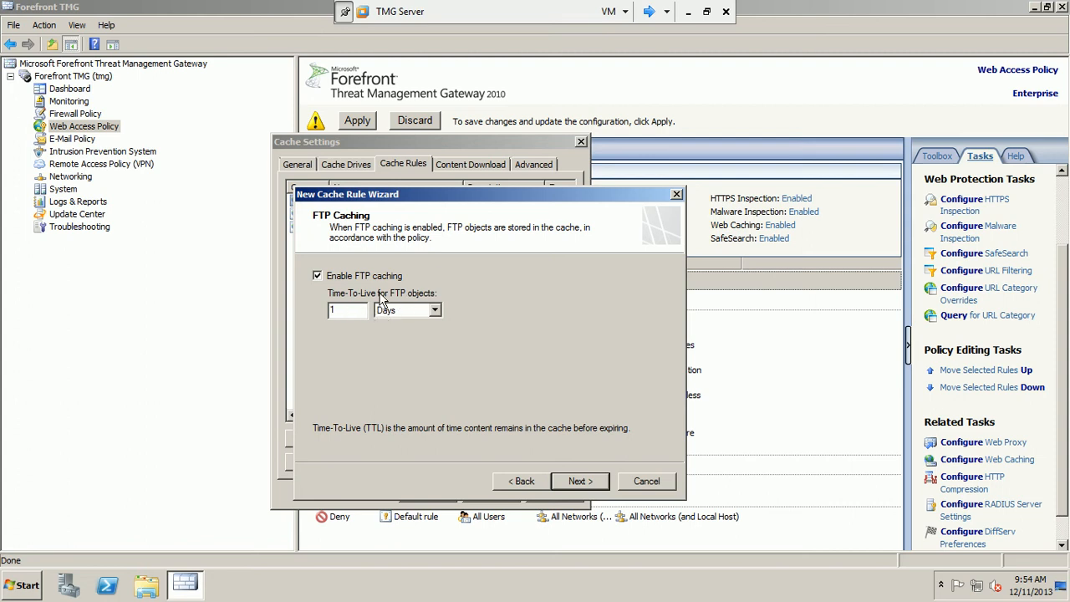
click(580, 482)
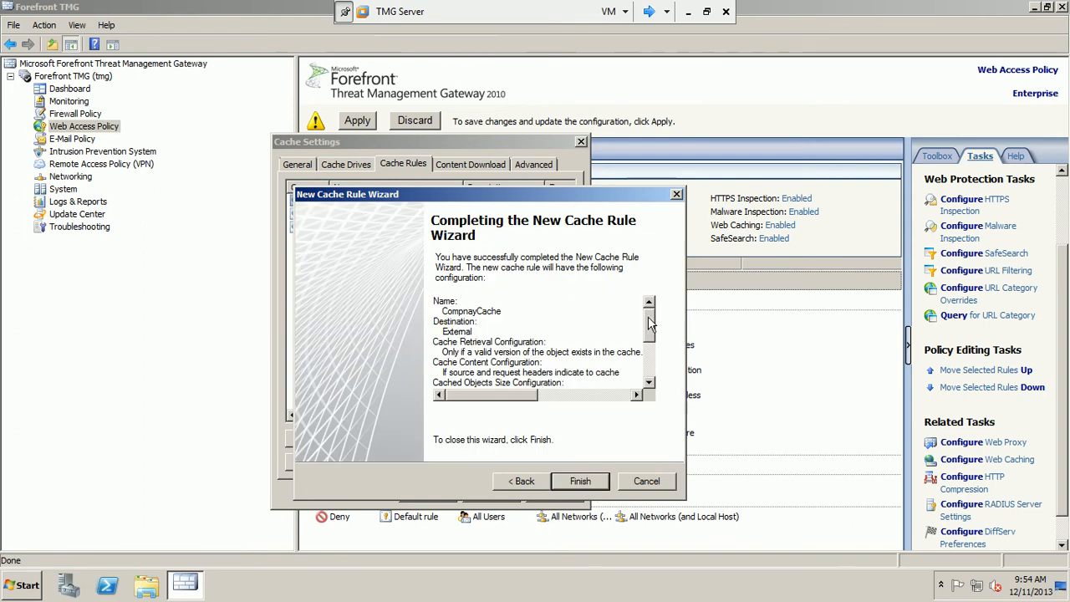
scroll(651, 324, down, 3)
scroll(648, 311, up, 4)
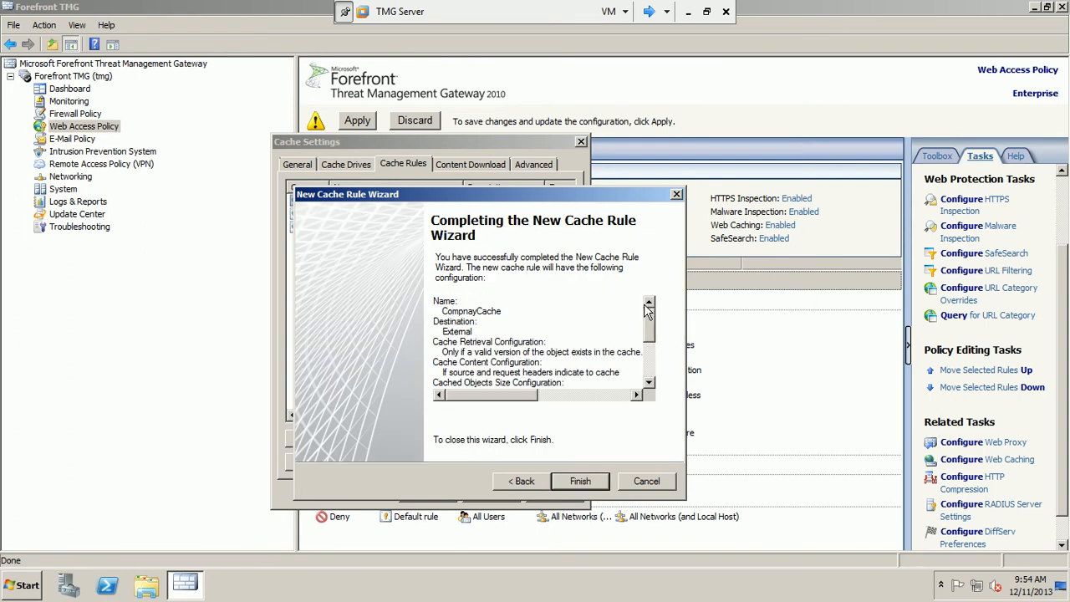
click(574, 482)
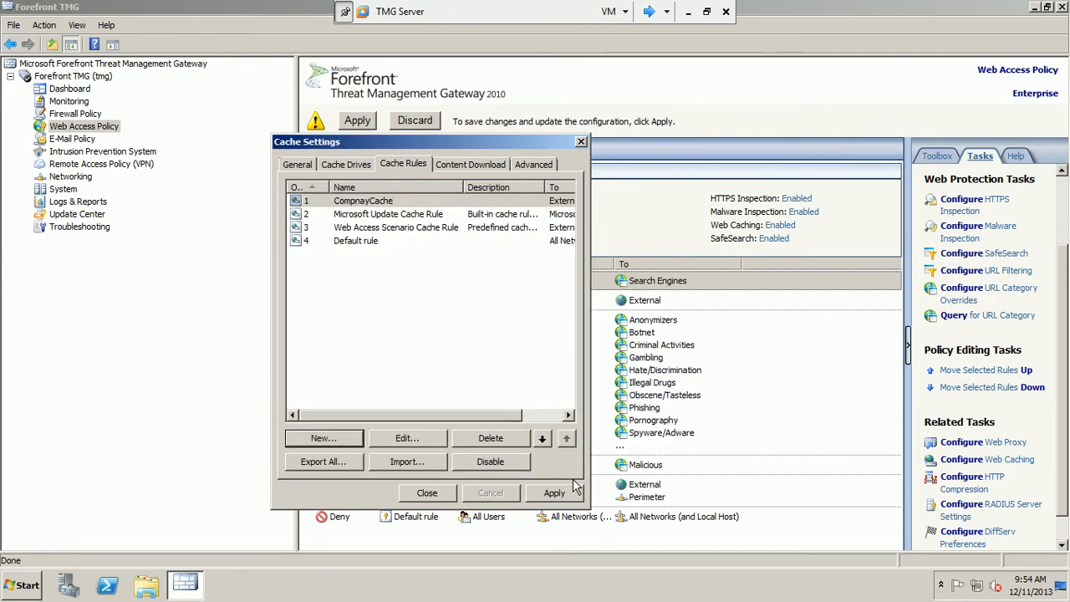
Review the CompnayCache rule's general and HTTP properties, close them without changes, and apply the cache settings.
click(423, 205)
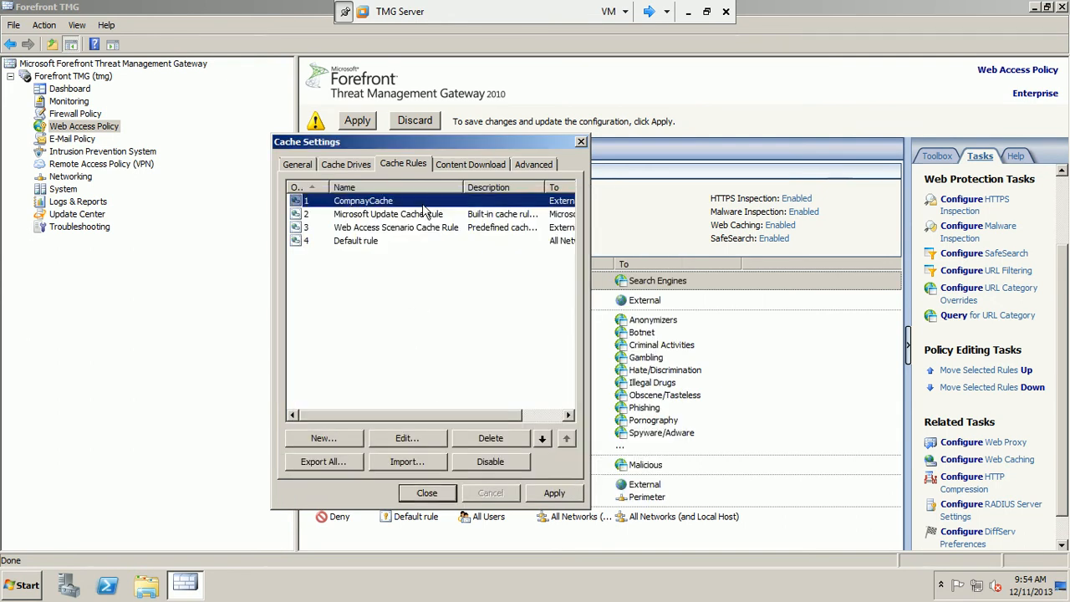
click(380, 439)
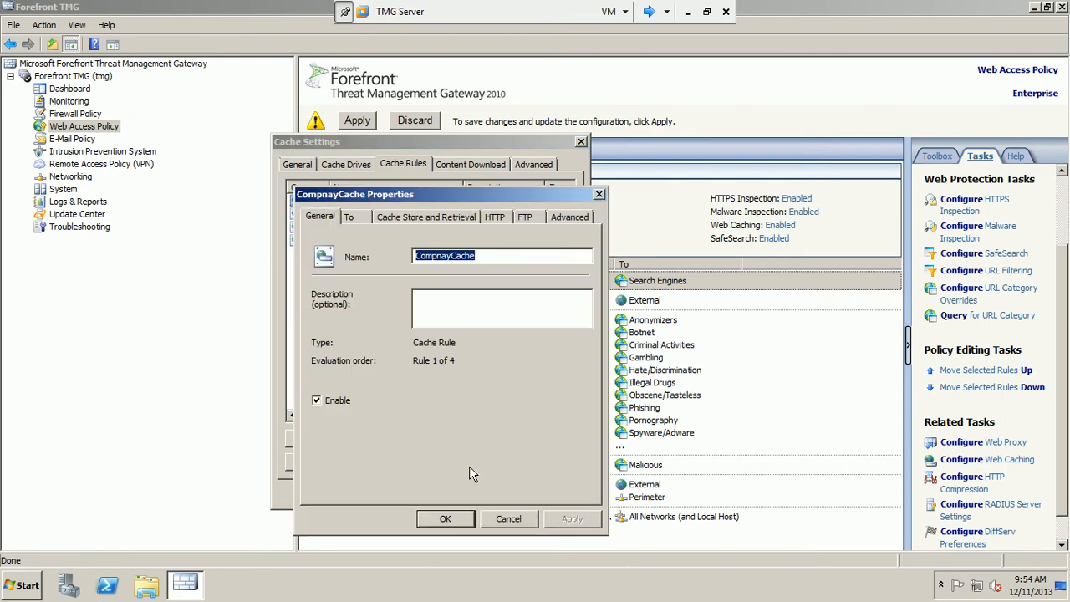
click(497, 218)
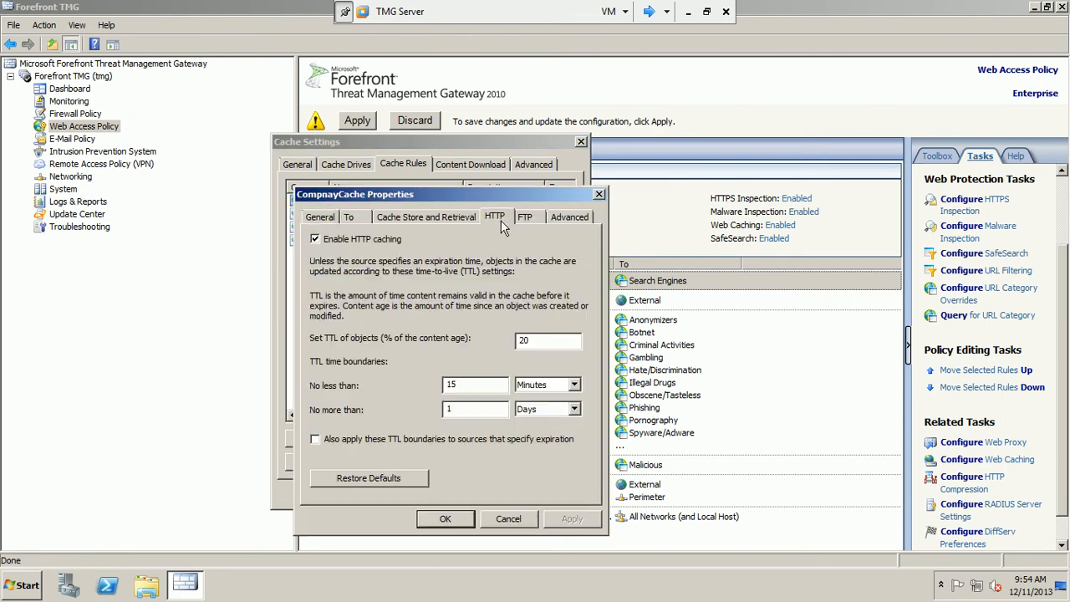
click(508, 518)
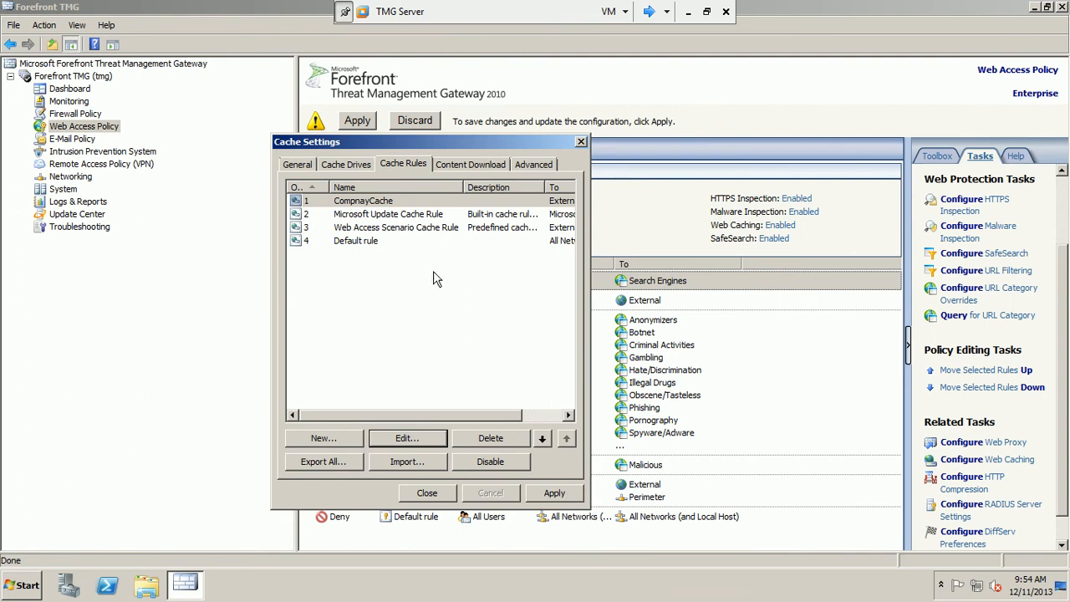
click(555, 493)
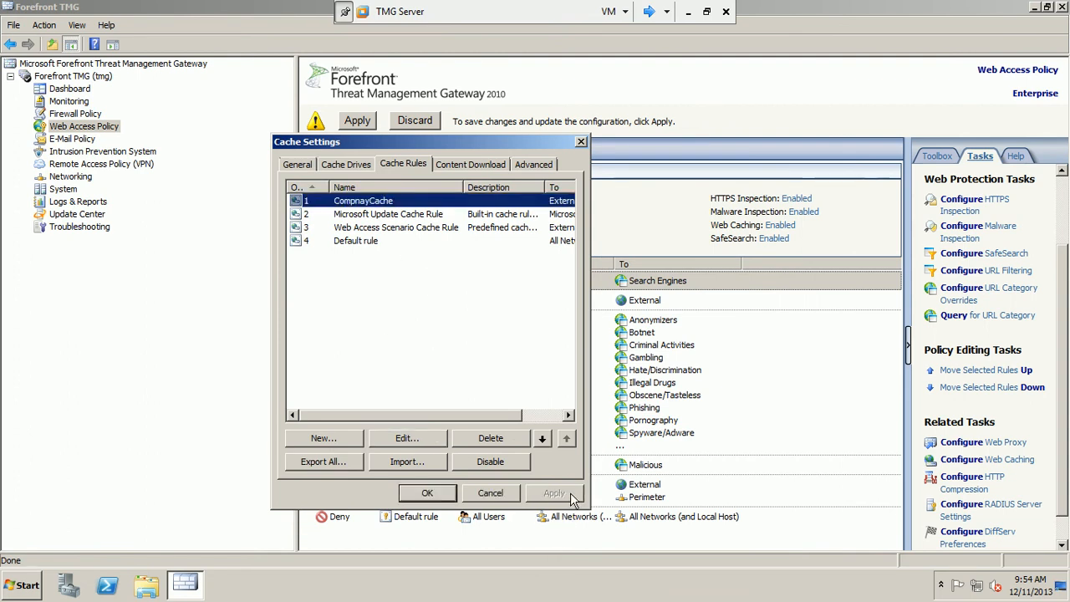
Start a new content download job named mycompanyweb that runs one time only, on completion of the wizard.
click(468, 165)
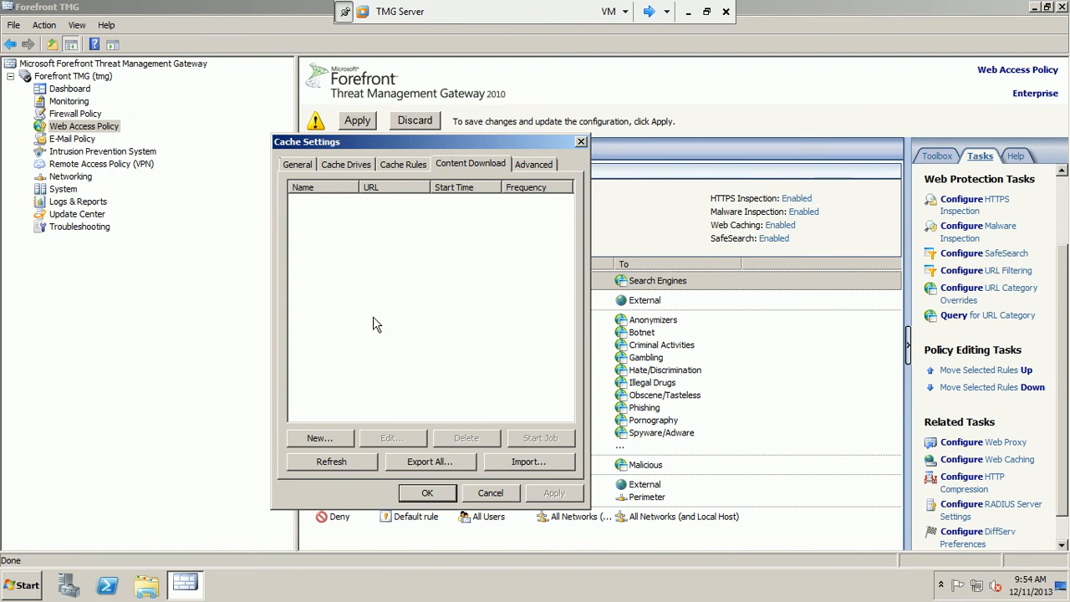
click(321, 440)
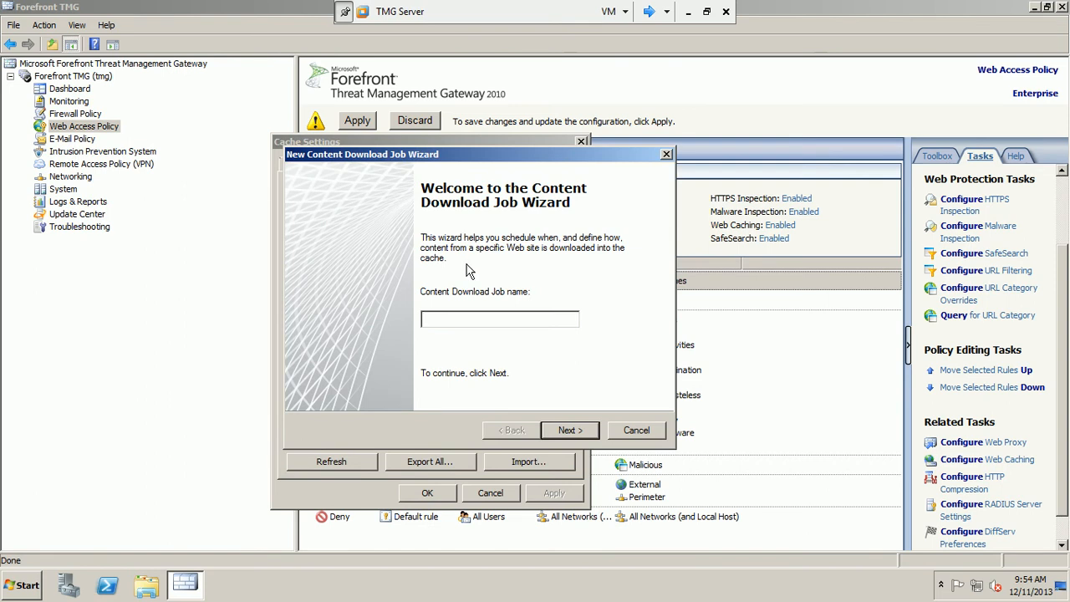
text(mycompanyweb)
click(583, 436)
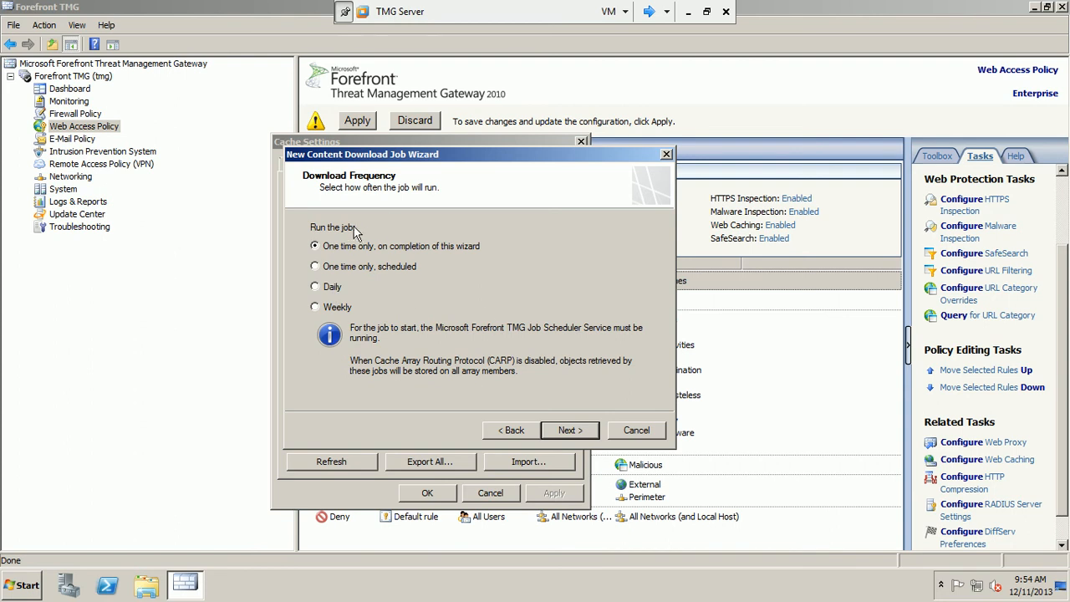
click(564, 430)
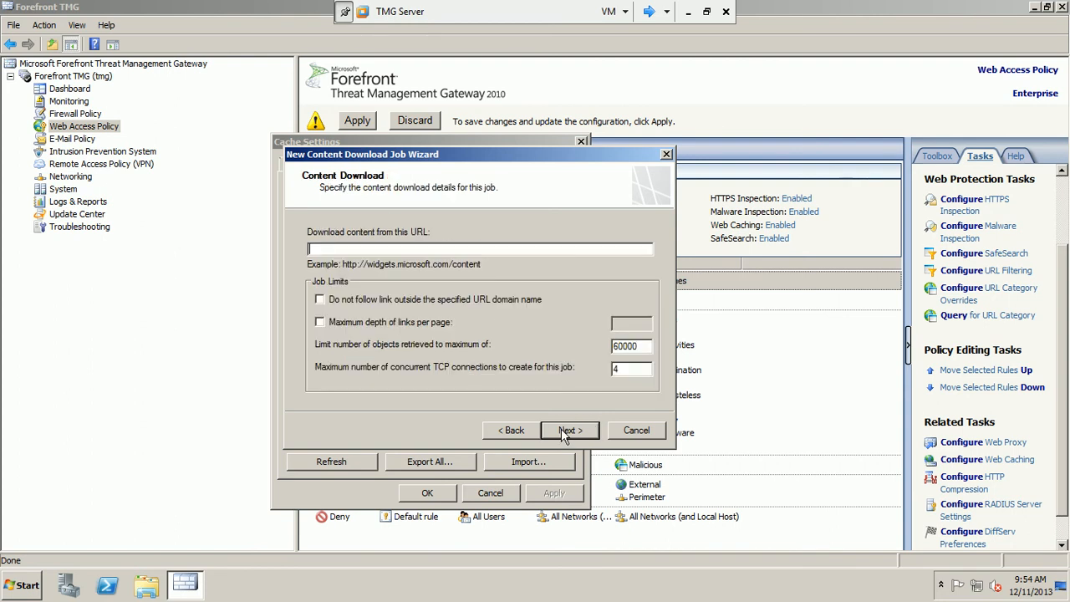
drag(499, 153, 594, 152)
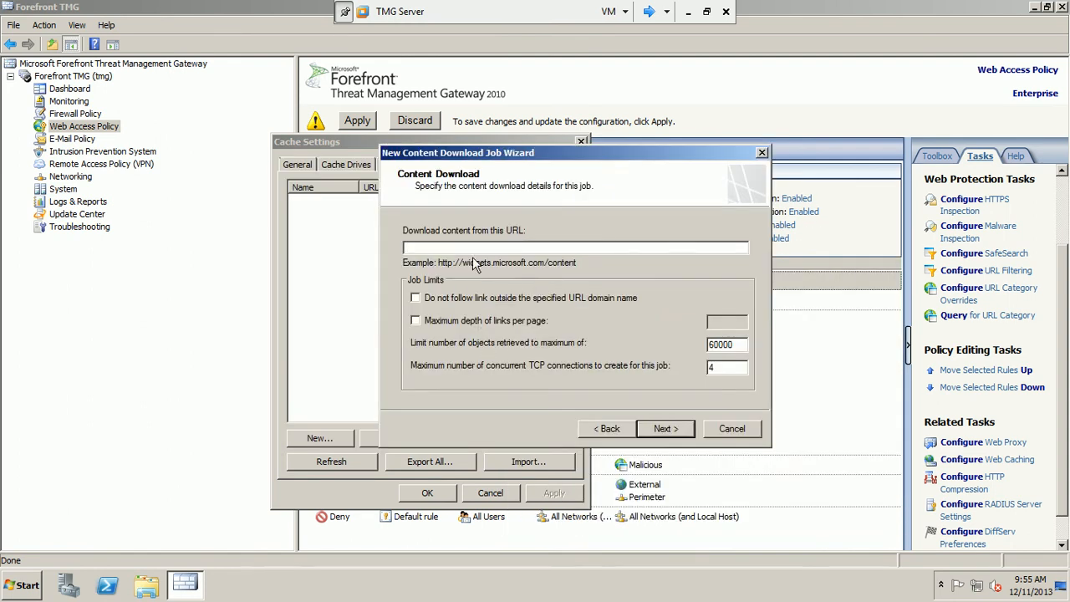
text(www.mecer)
text(om)
click(416, 298)
click(418, 322)
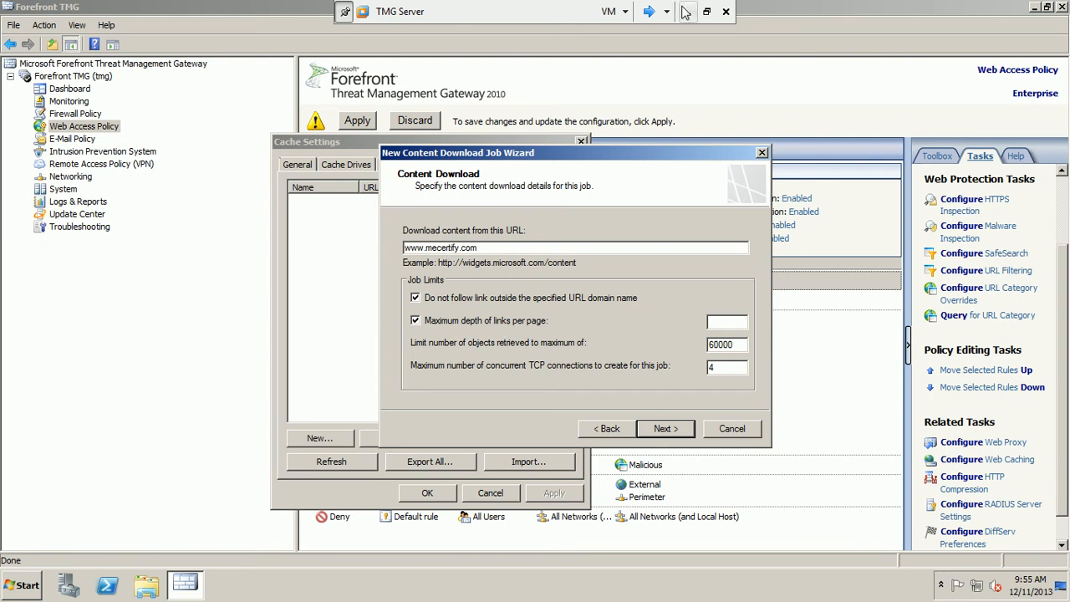
Switch to Google Chrome on the host computer and open mecertify.com to view its home page.
click(687, 12)
click(168, 587)
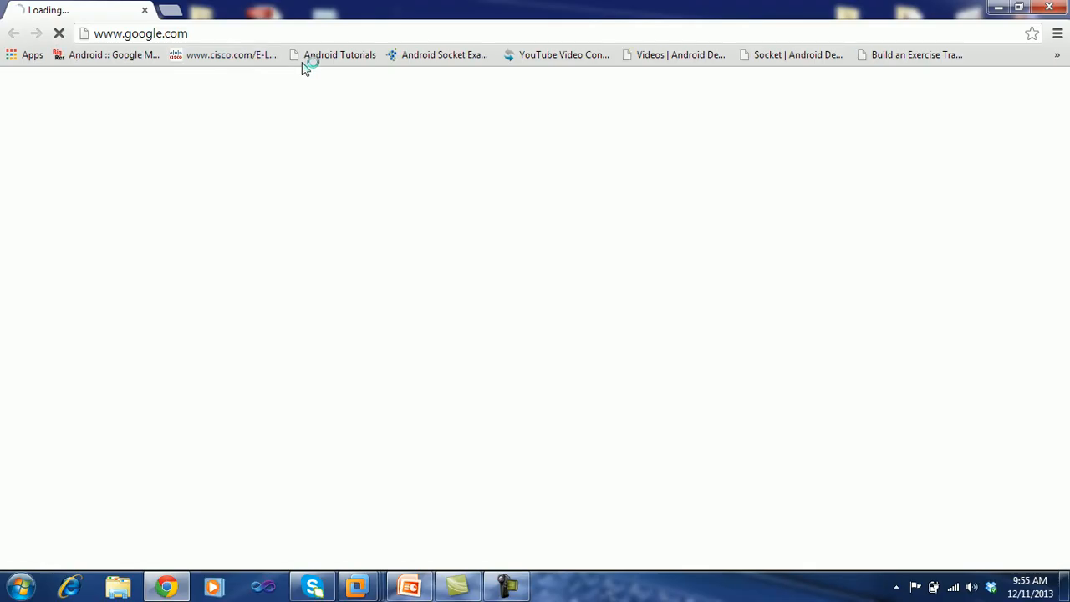
click(243, 36)
text(me)
key(Return)
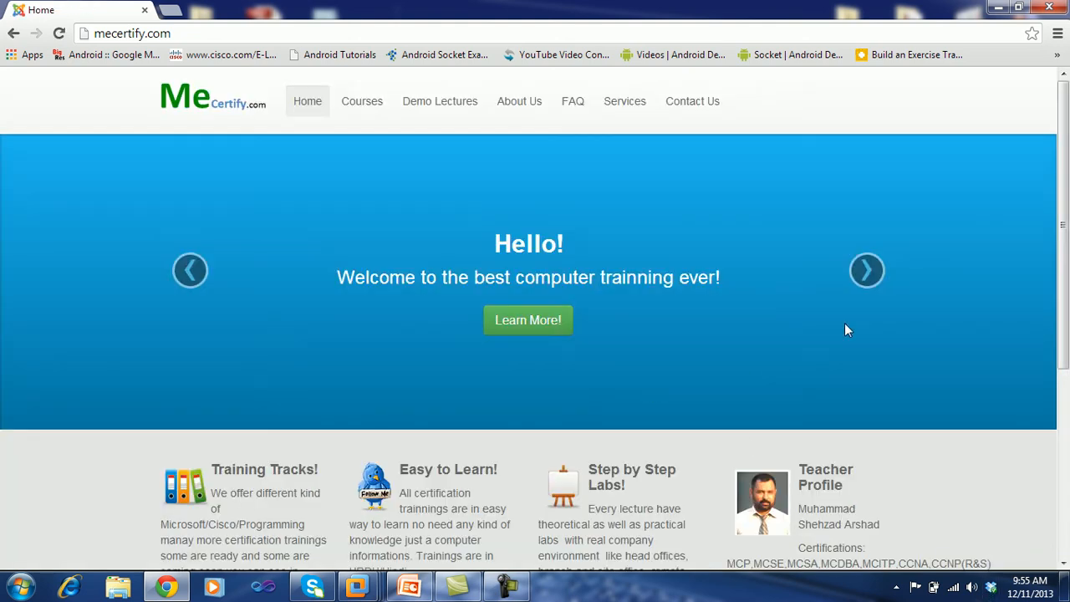
mouse_move(1065, 116)
mouse_down()
mouse_move(1065, 222)
mouse_move(1065, 100)
mouse_up()
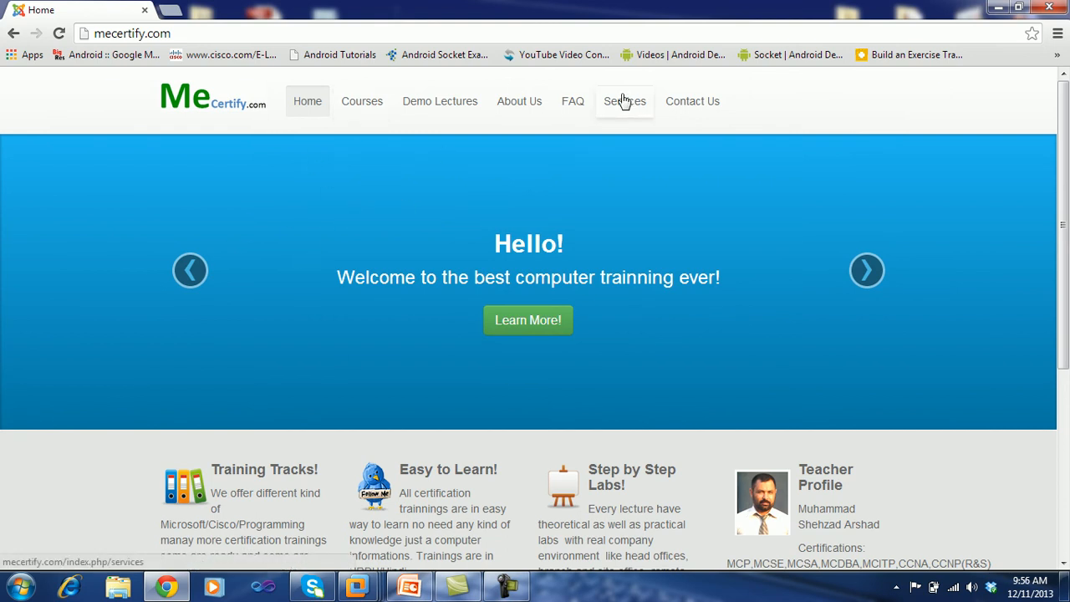
Examine the Cisco, Microsoft and other training entries on the site's Courses page, and return to the home page.
click(361, 102)
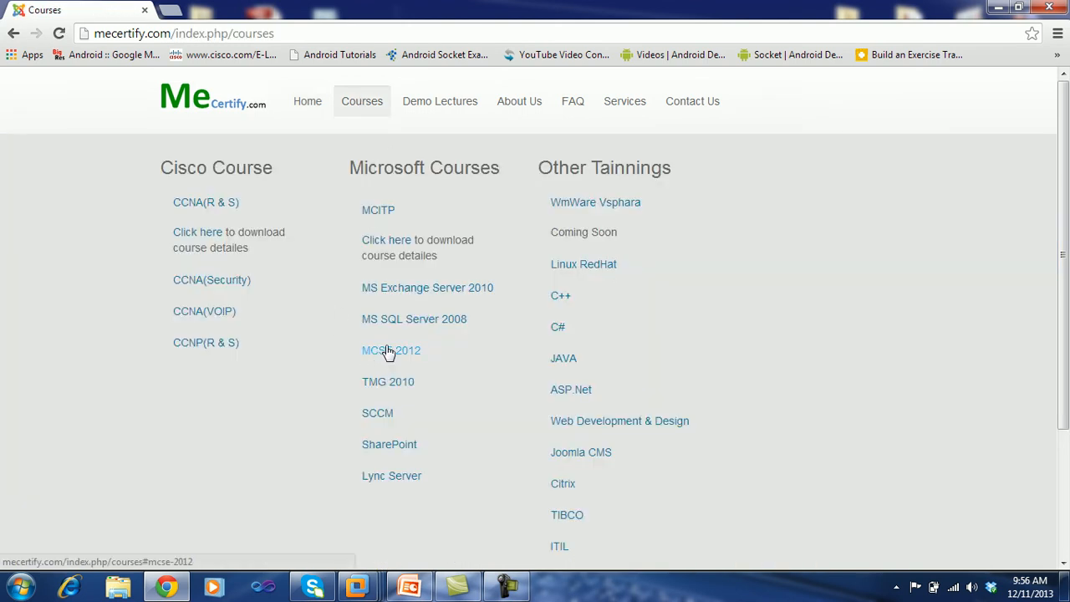
click(222, 204)
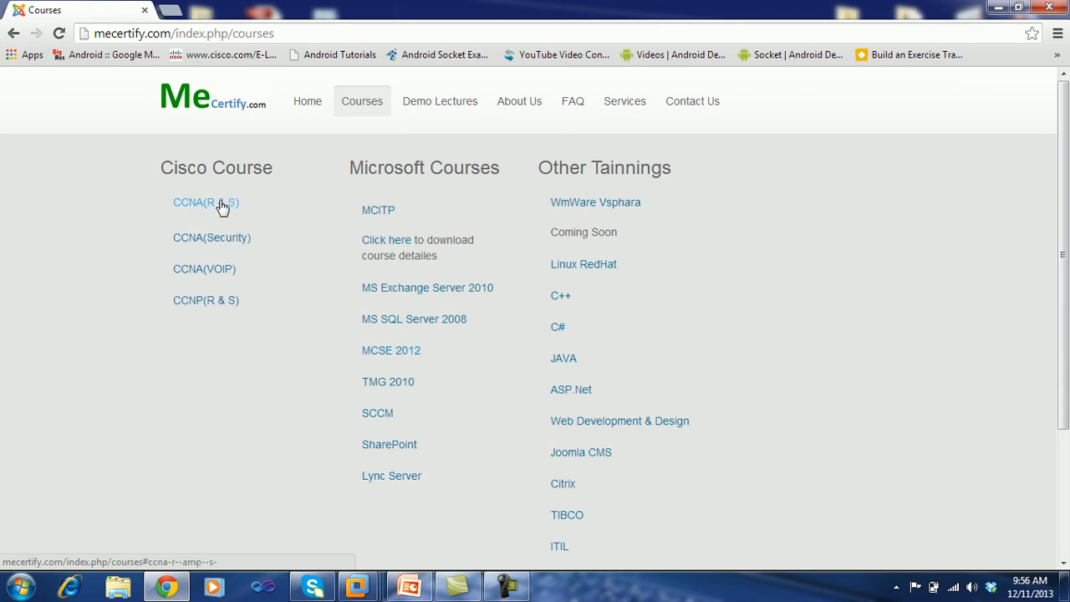
click(388, 216)
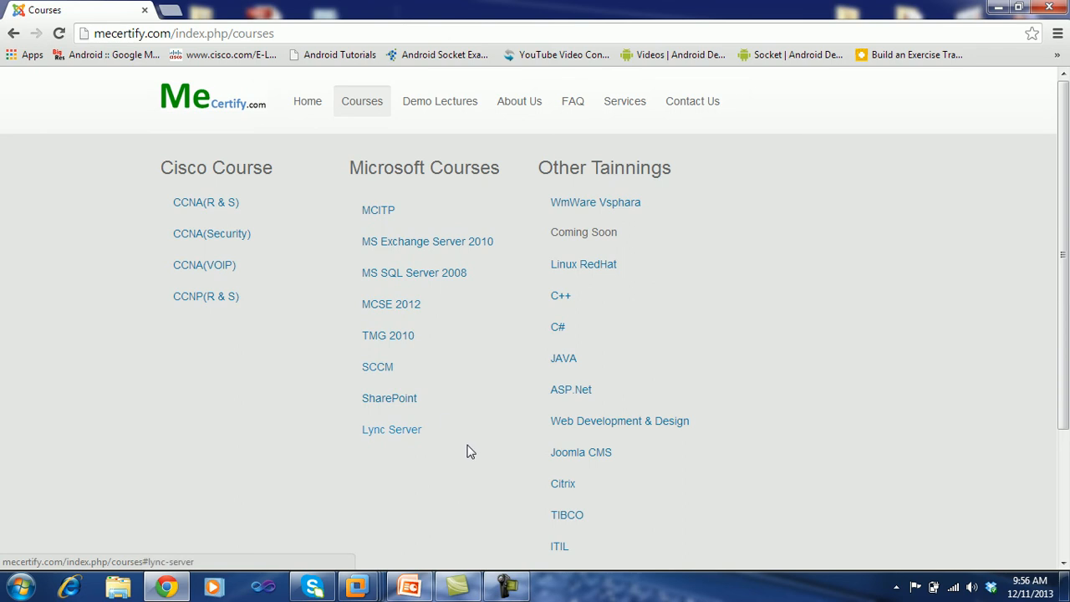
click(381, 339)
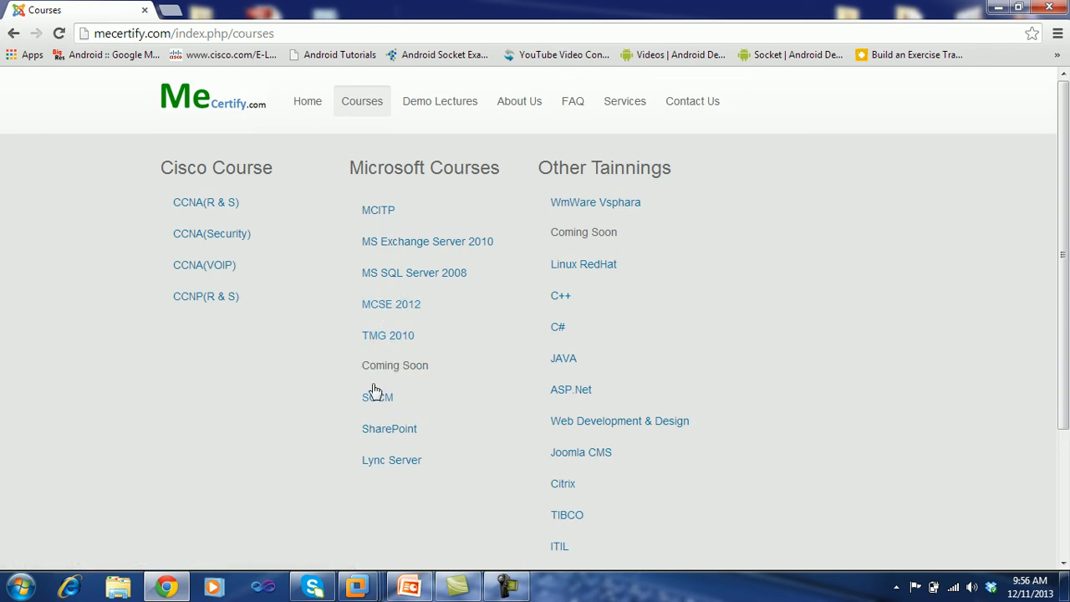
drag(362, 369, 449, 373)
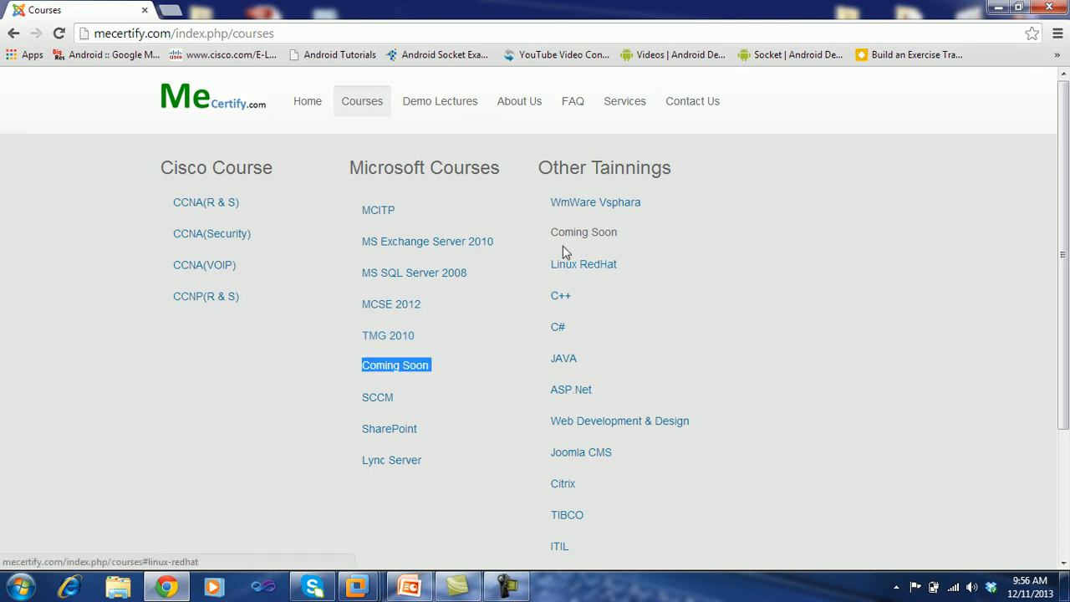
click(578, 207)
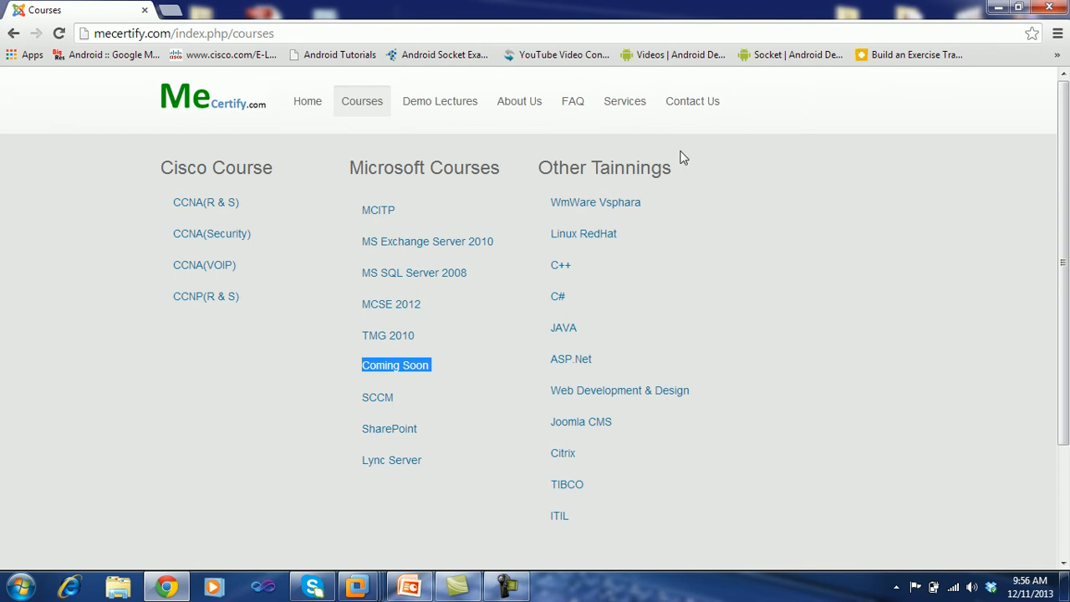
click(303, 100)
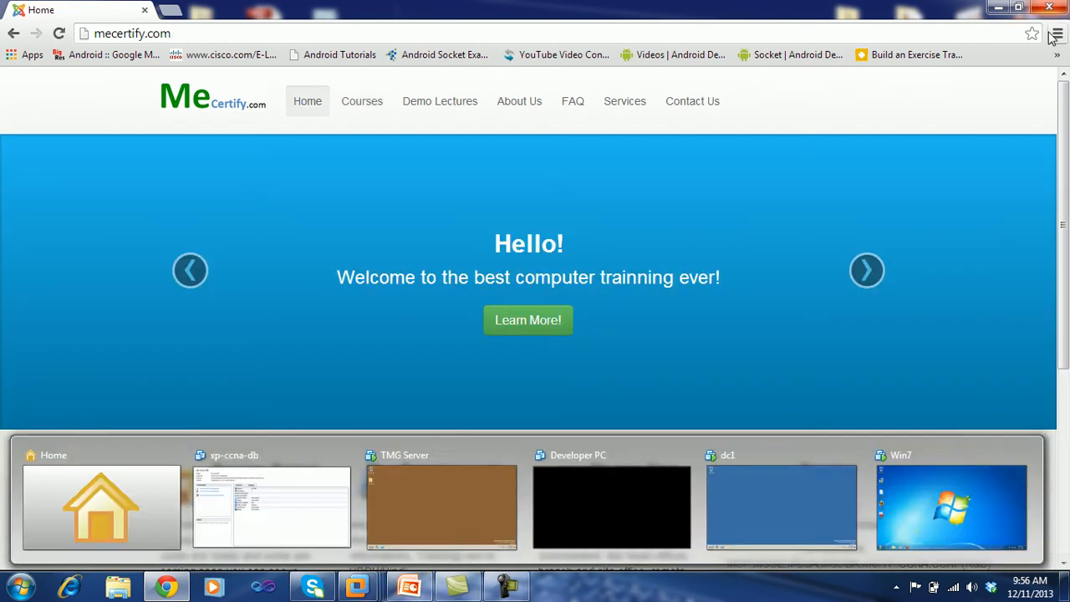
Close the browser, switch back to the TMG Server virtual machine, and set the download job's maximum depth of links per page to 3.
click(1051, 7)
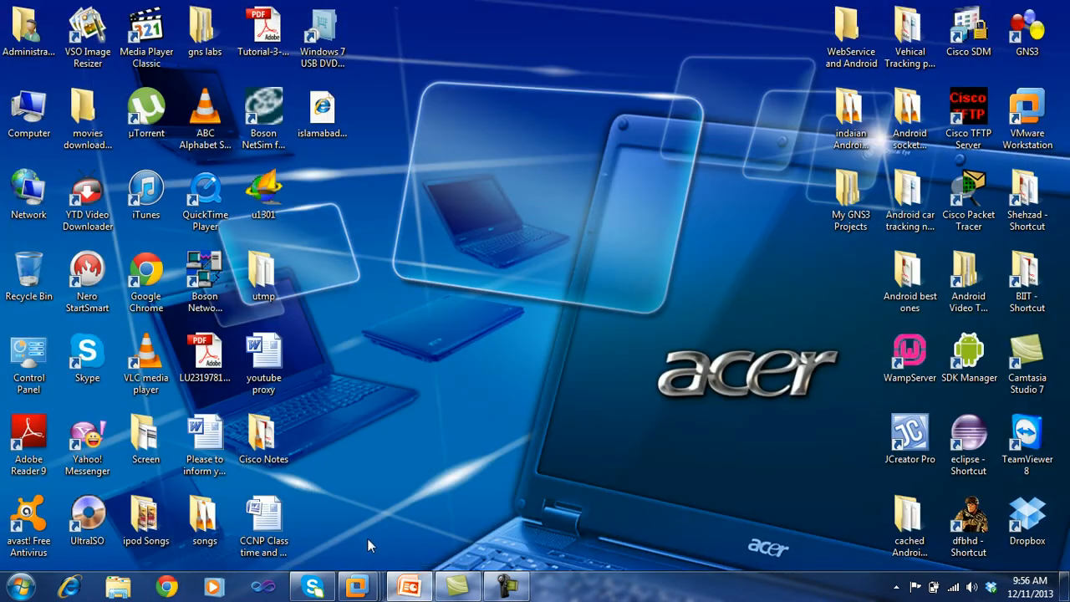
mouse_move(357, 586)
click(419, 500)
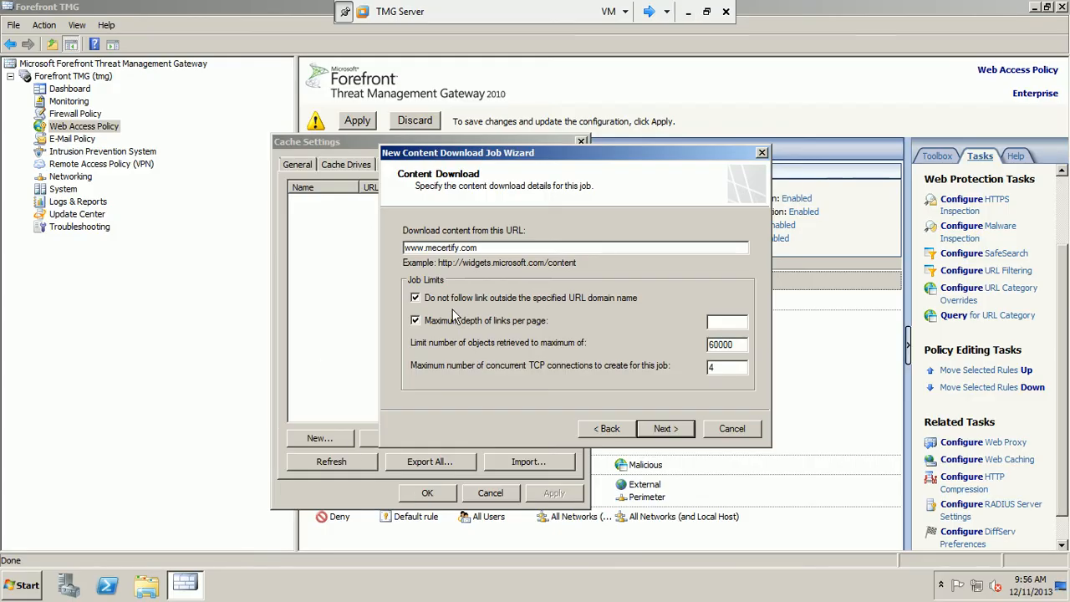
click(729, 320)
text(3)
drag(721, 370, 705, 378)
click(664, 428)
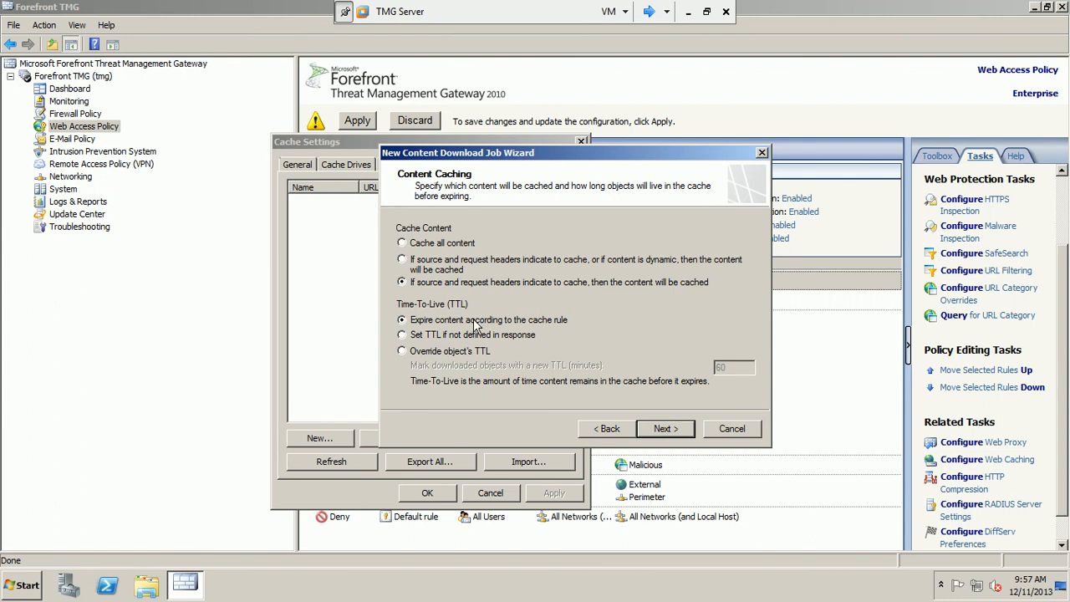
Look at the option to override the objects' TTL, but keep downloaded content expiring according to the cache rule.
click(426, 355)
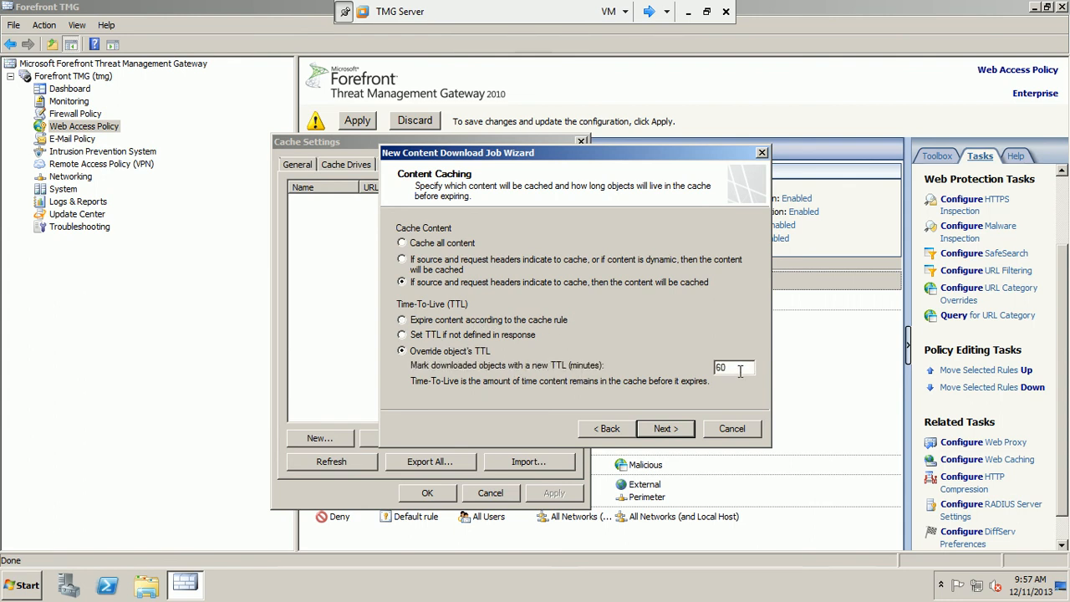
click(404, 321)
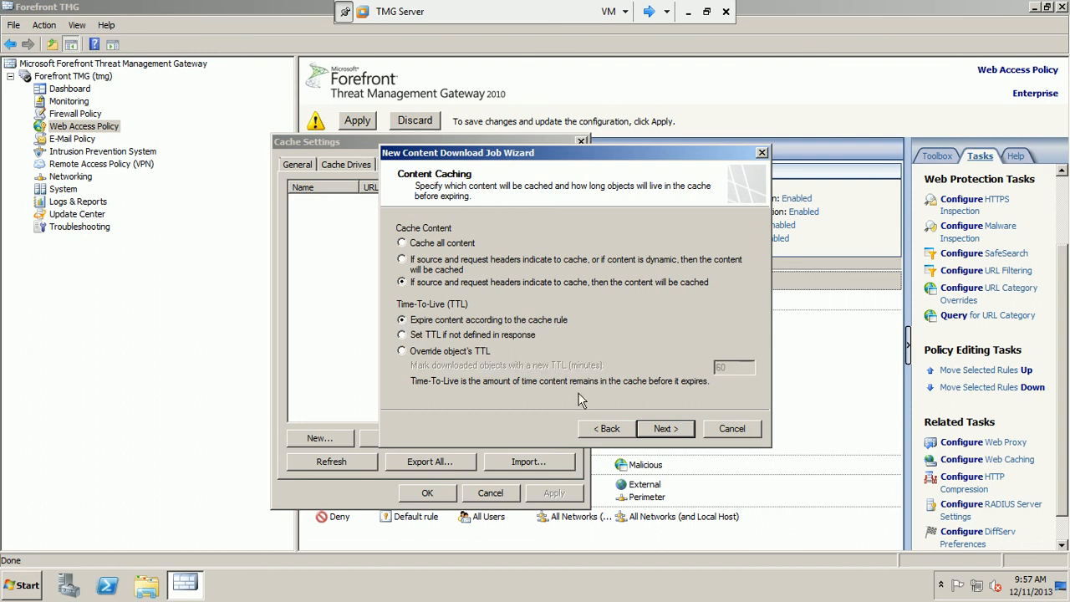
click(669, 430)
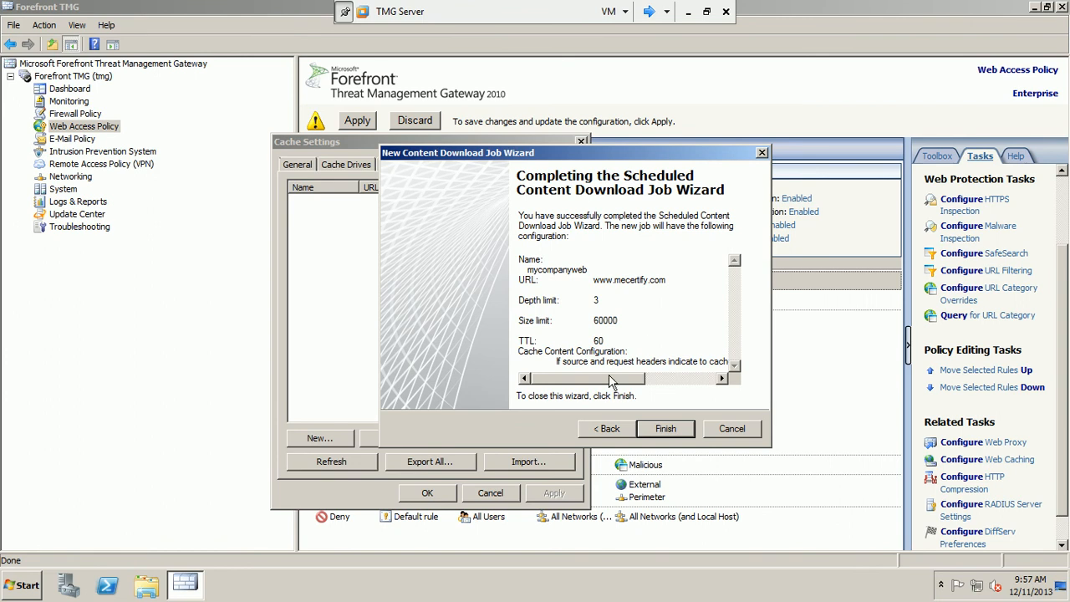
Finish the mycompanyweb download job and agree to configure the Local Host and system policy settings required by scheduled downloads.
drag(609, 379, 603, 344)
click(665, 428)
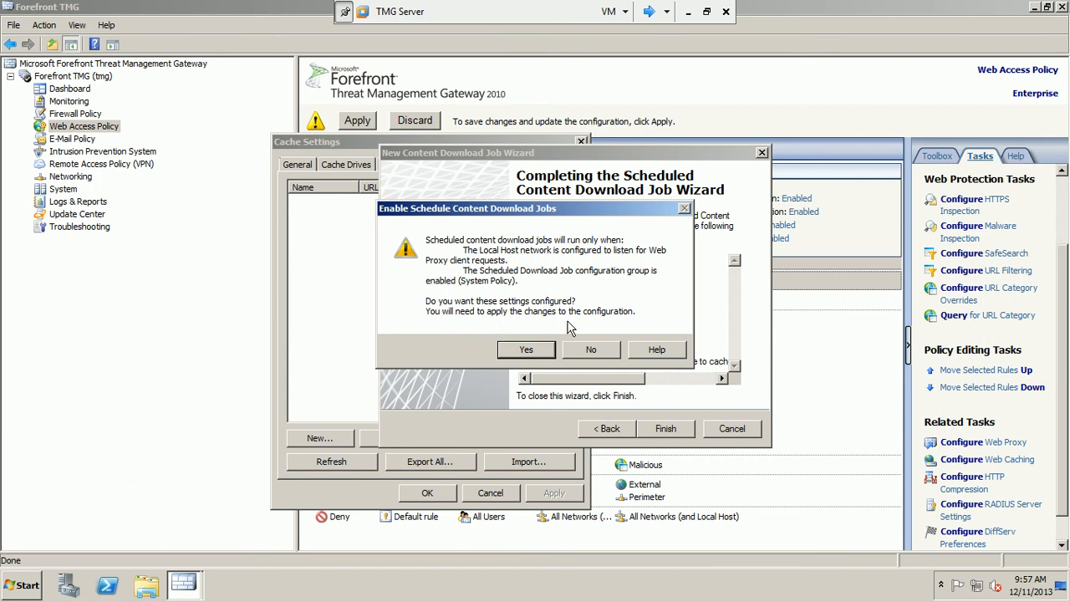
click(526, 349)
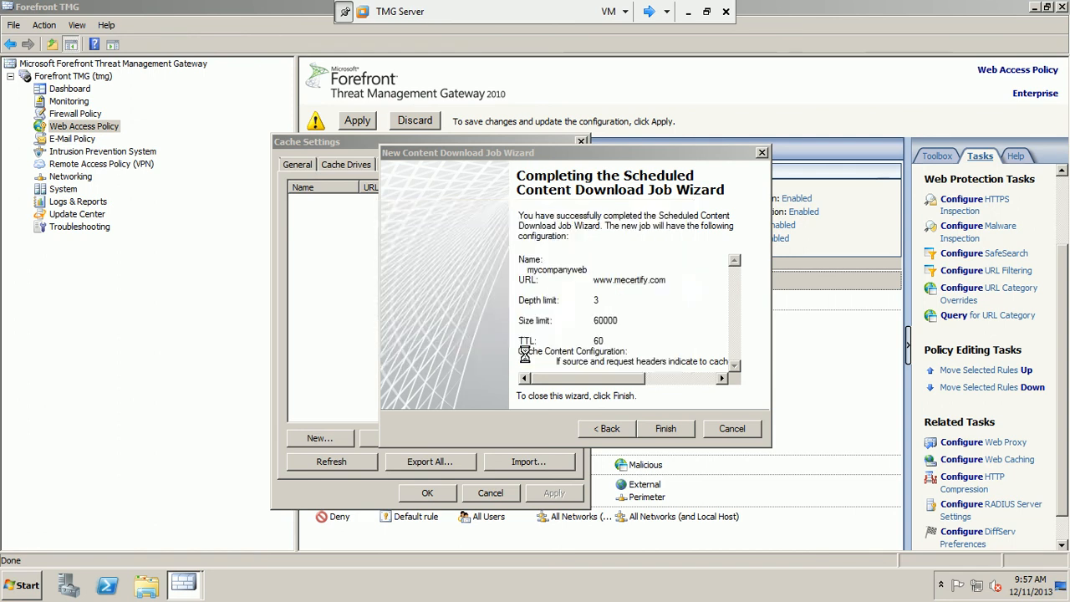
Close the completed job wizard, set the percentage of physical memory used for caching to 20, and apply the cache settings.
key(Return)
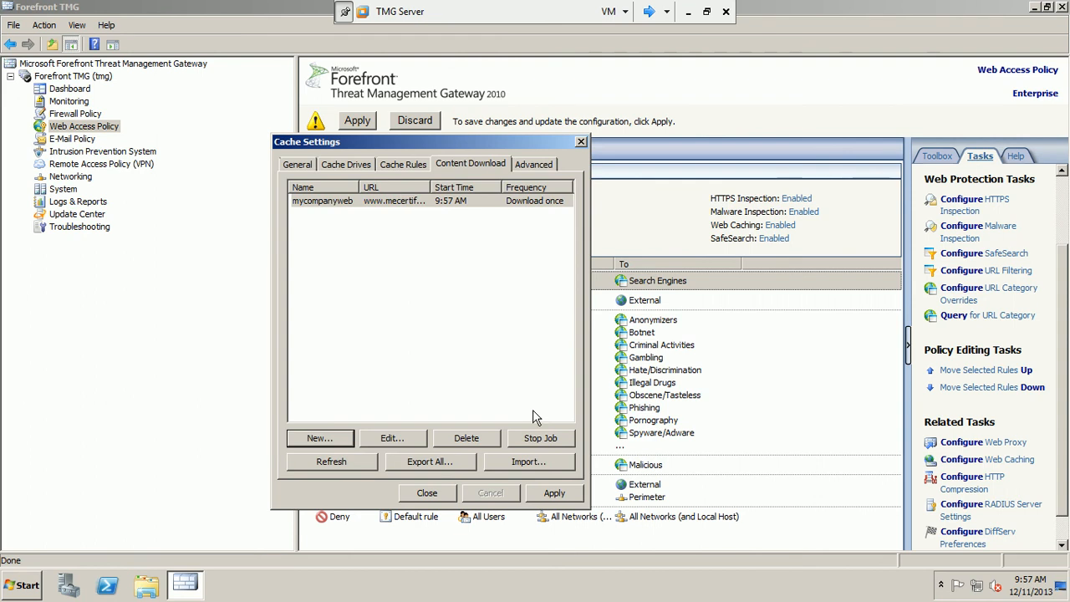
click(527, 163)
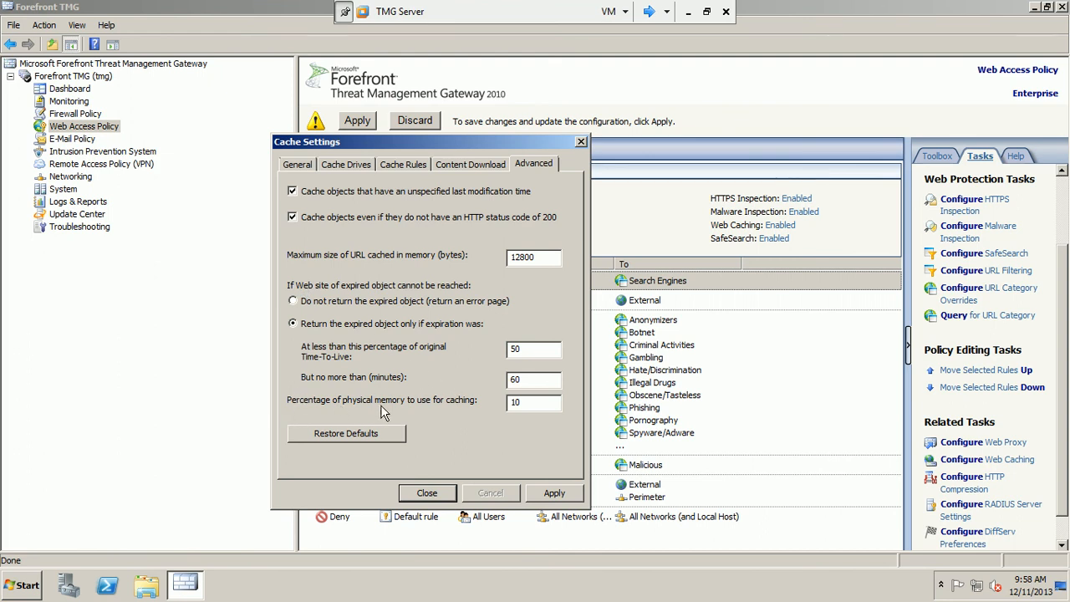
drag(526, 402, 509, 402)
text(20)
click(375, 170)
click(310, 167)
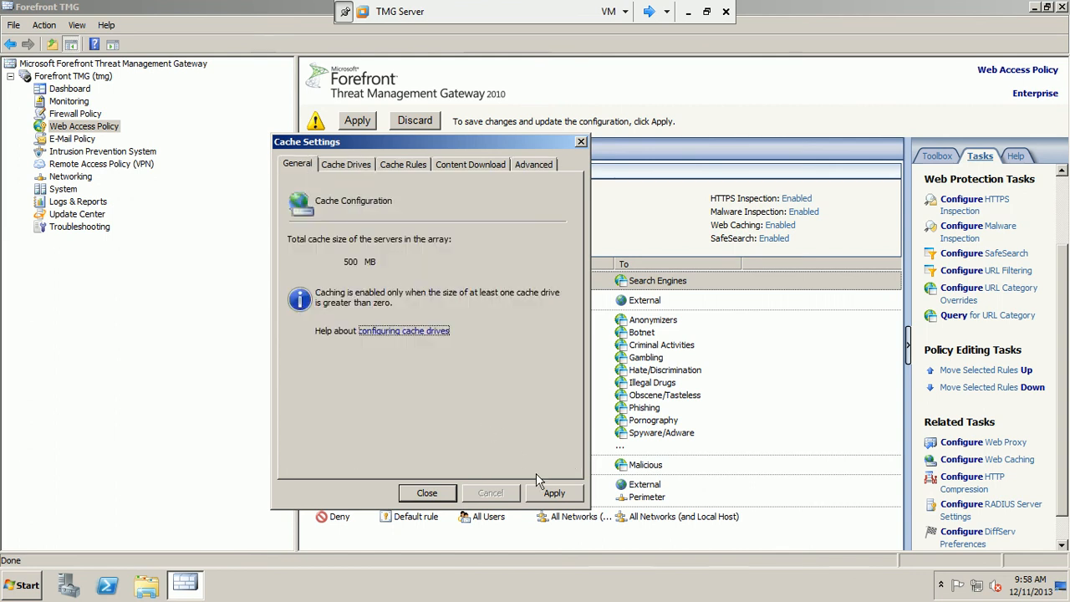
click(552, 493)
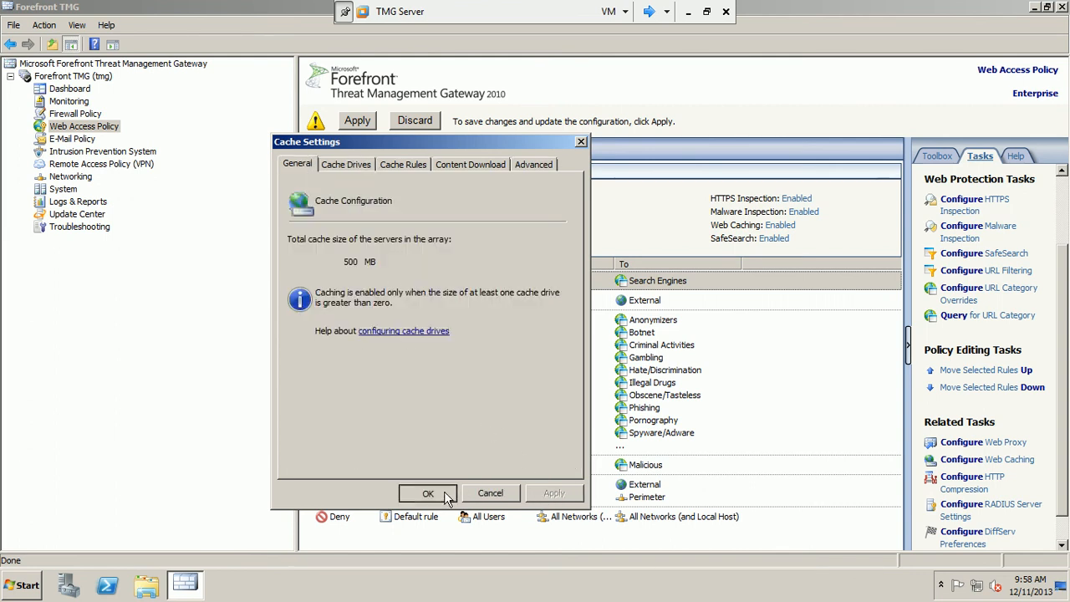
click(427, 494)
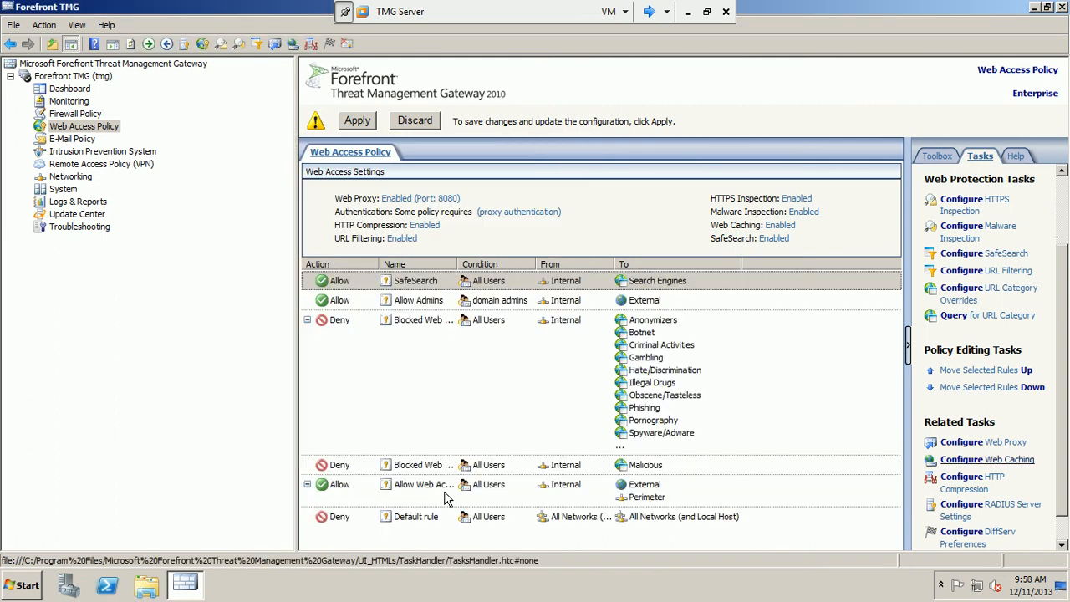
Apply the pending TMG configuration changes, saving them and restarting the services.
click(358, 122)
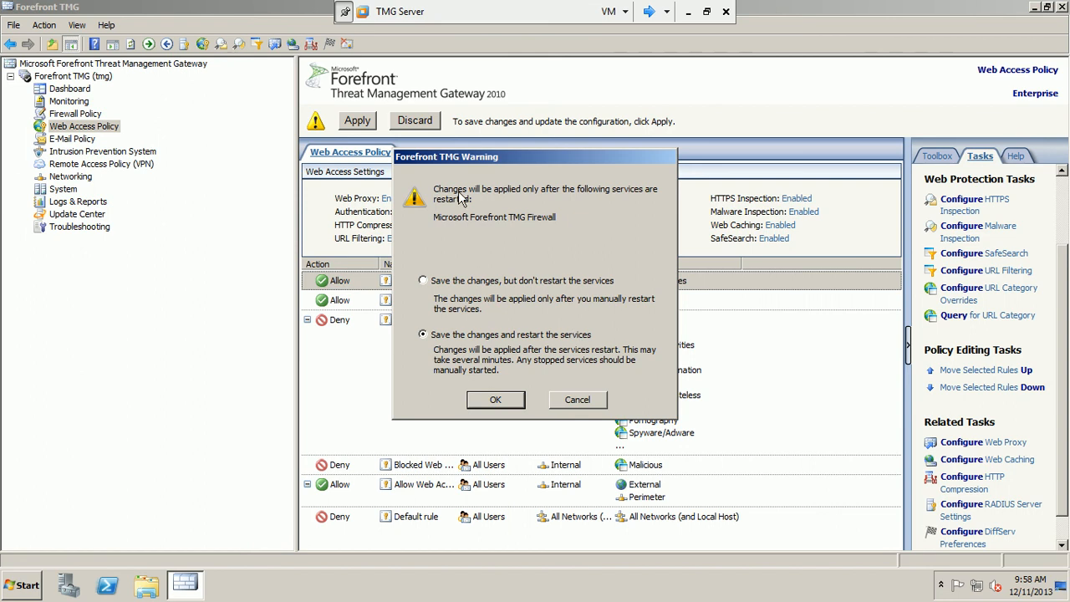
click(500, 401)
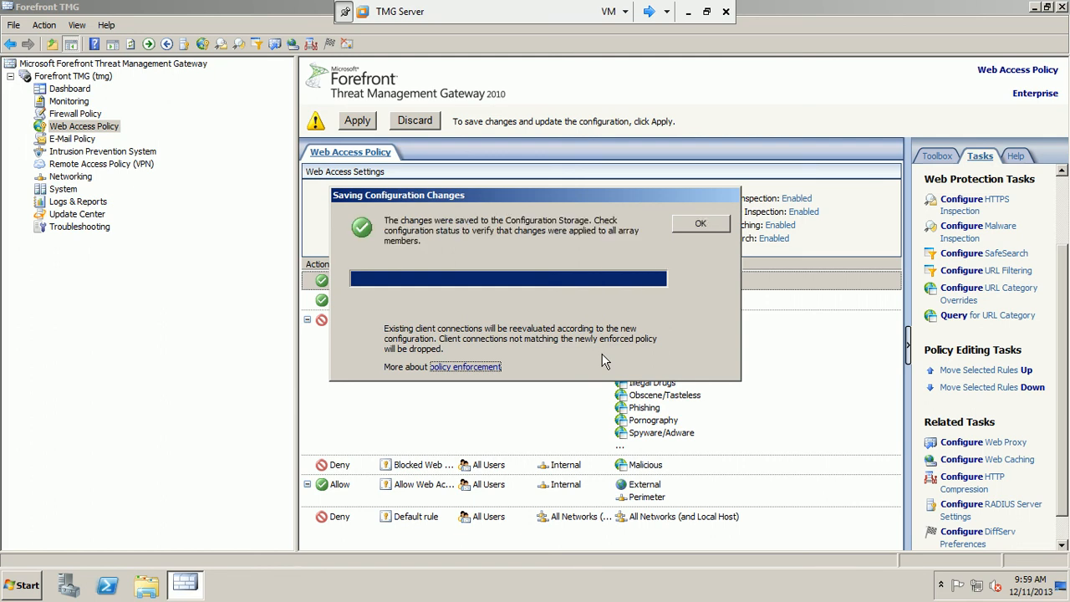
click(698, 224)
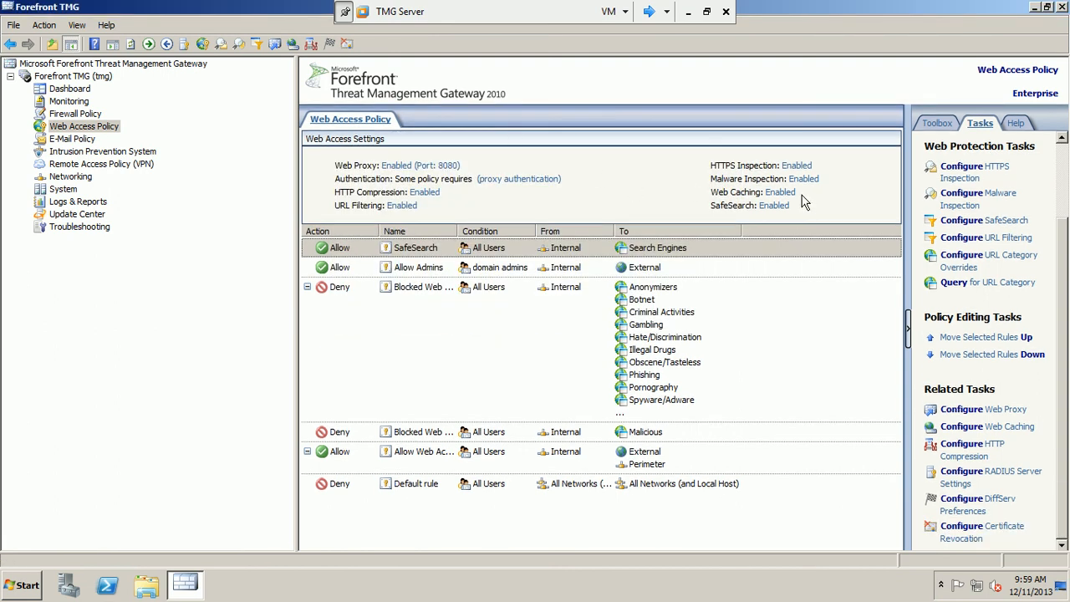
drag(799, 193, 766, 193)
Review the Internal network's Web Proxy, Auto Discovery and Forefront TMG Client settings without changing them.
click(975, 411)
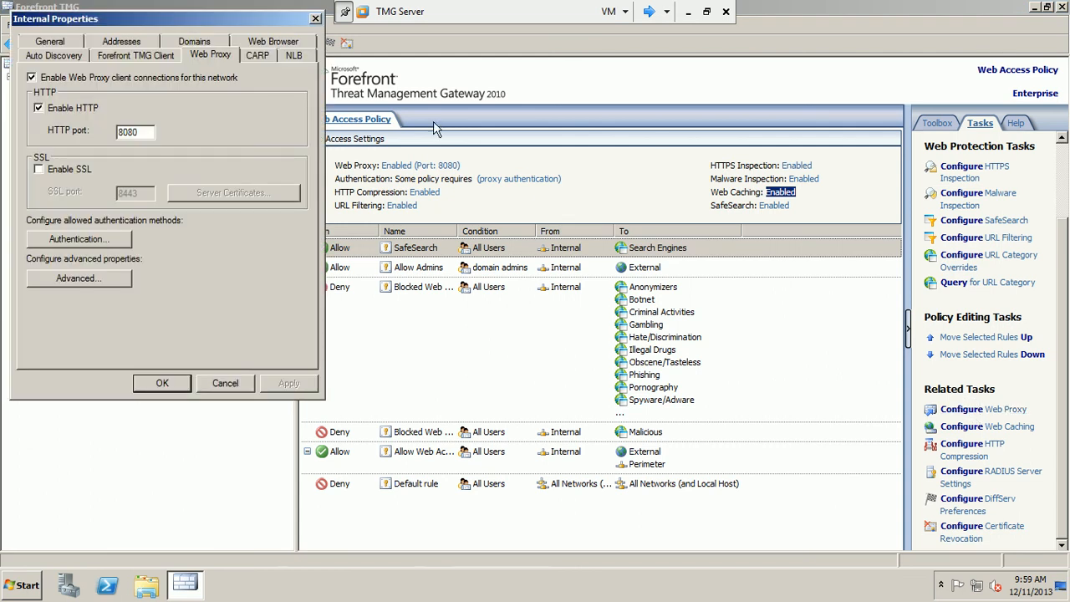
drag(216, 23, 406, 111)
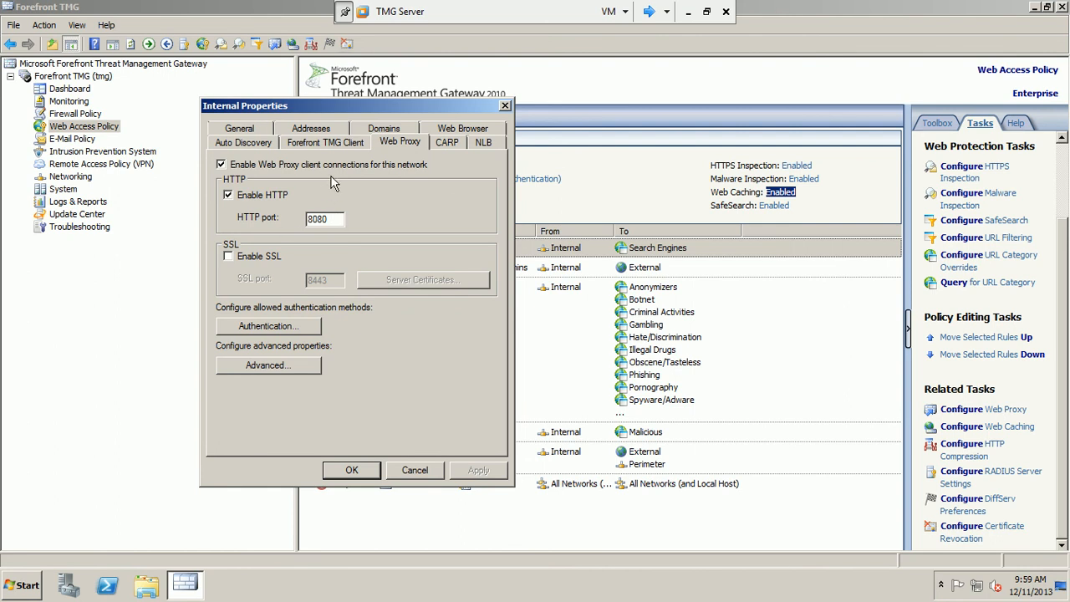
click(303, 143)
click(264, 143)
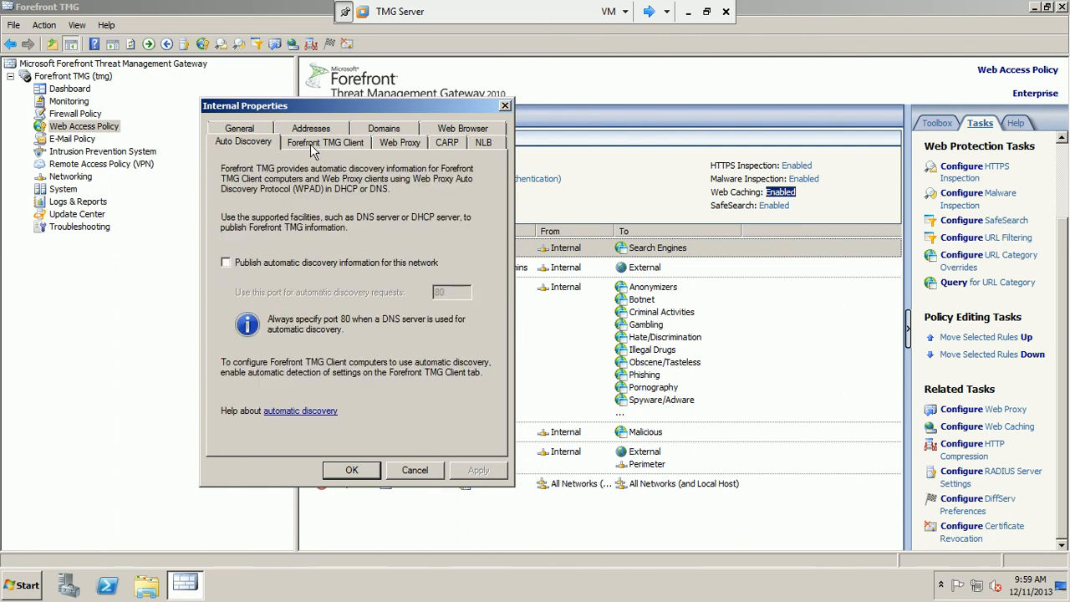
click(311, 144)
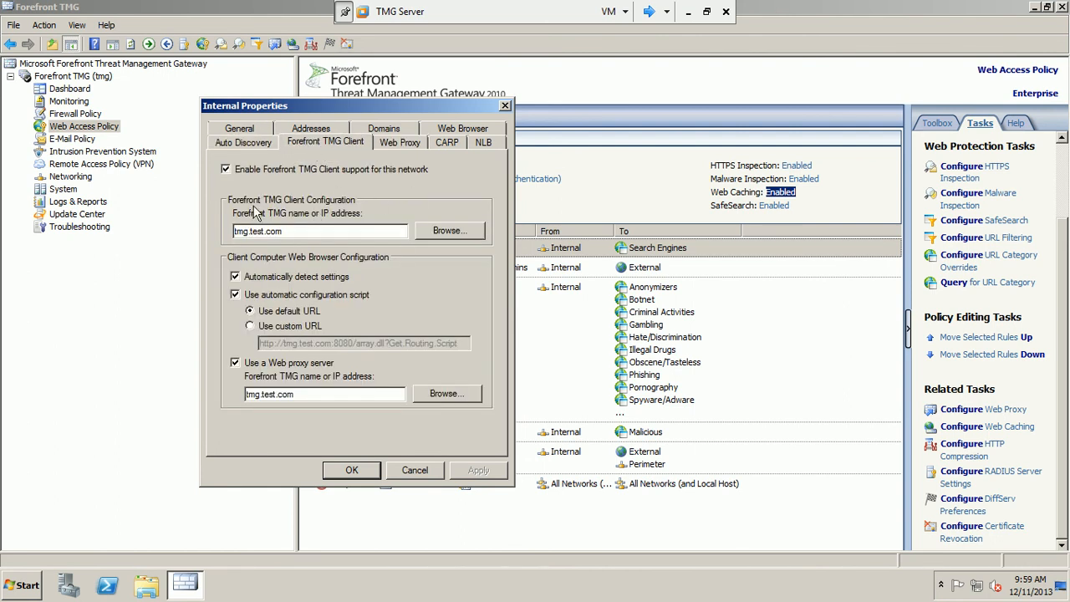
click(353, 470)
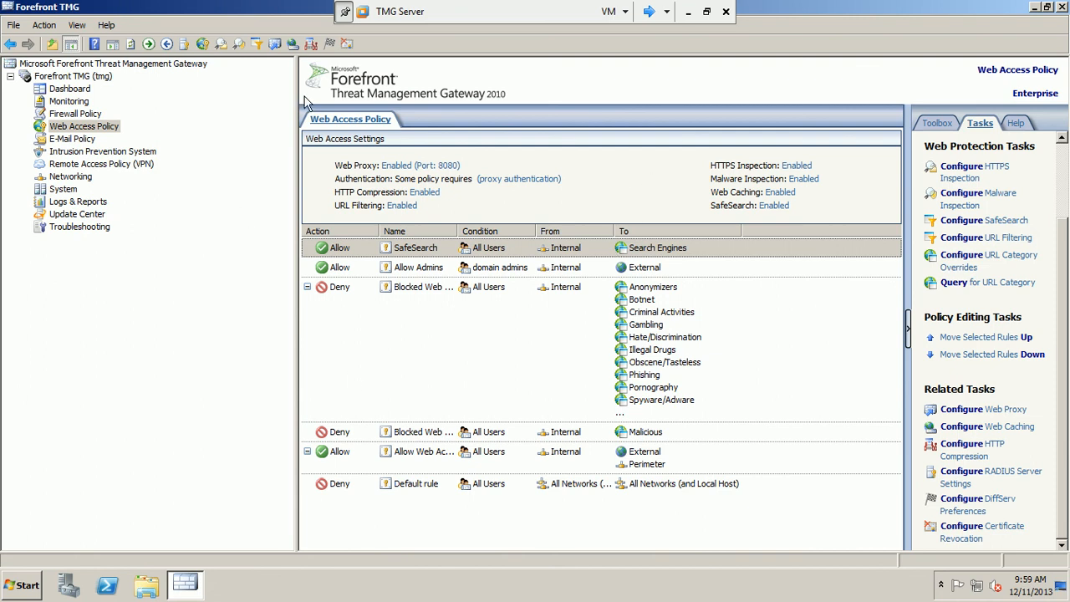
Look through the Monitoring alerts, the System web filters and the Web Access Policy tasks for the system policy rules.
click(76, 103)
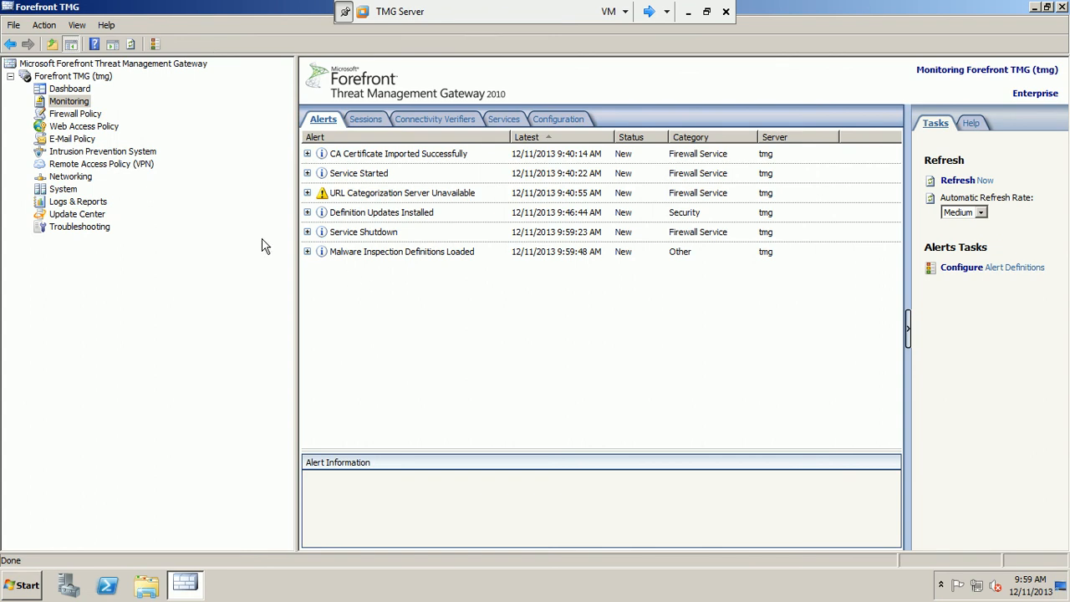
click(72, 192)
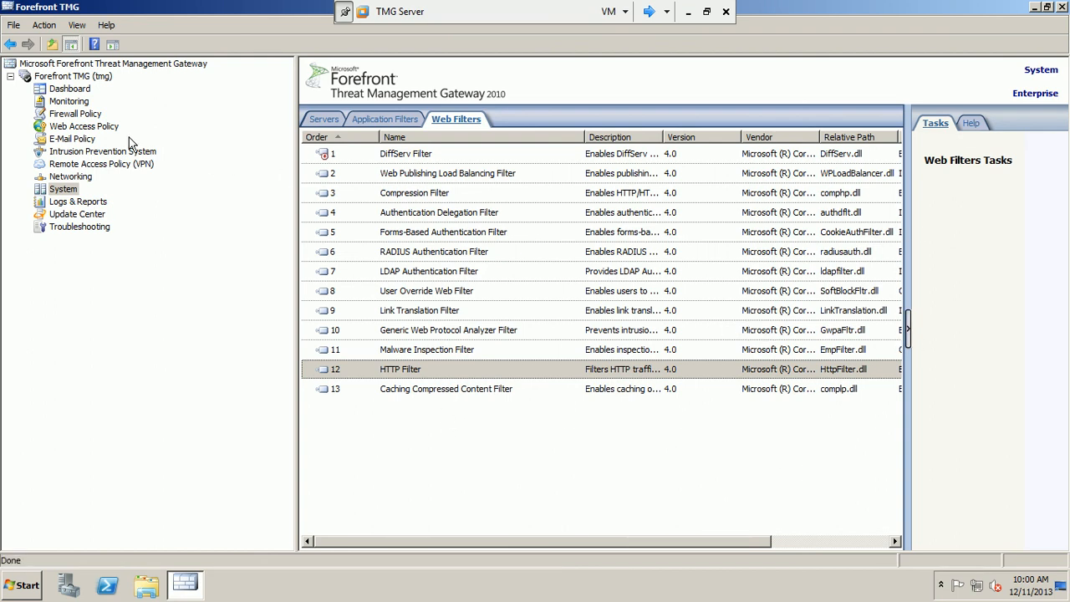
click(72, 130)
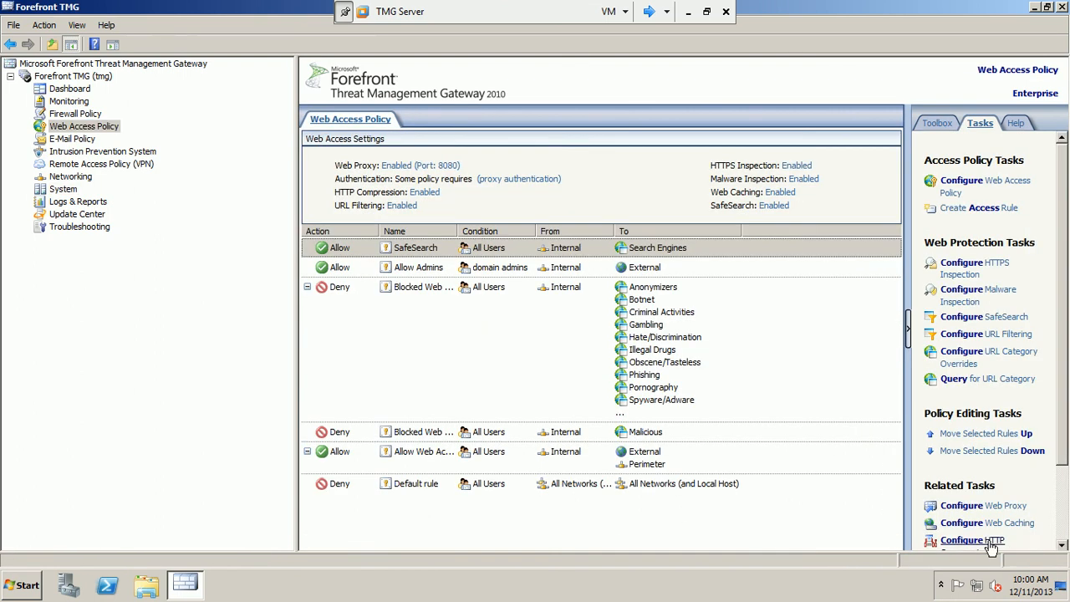
scroll(1063, 532, down, 3)
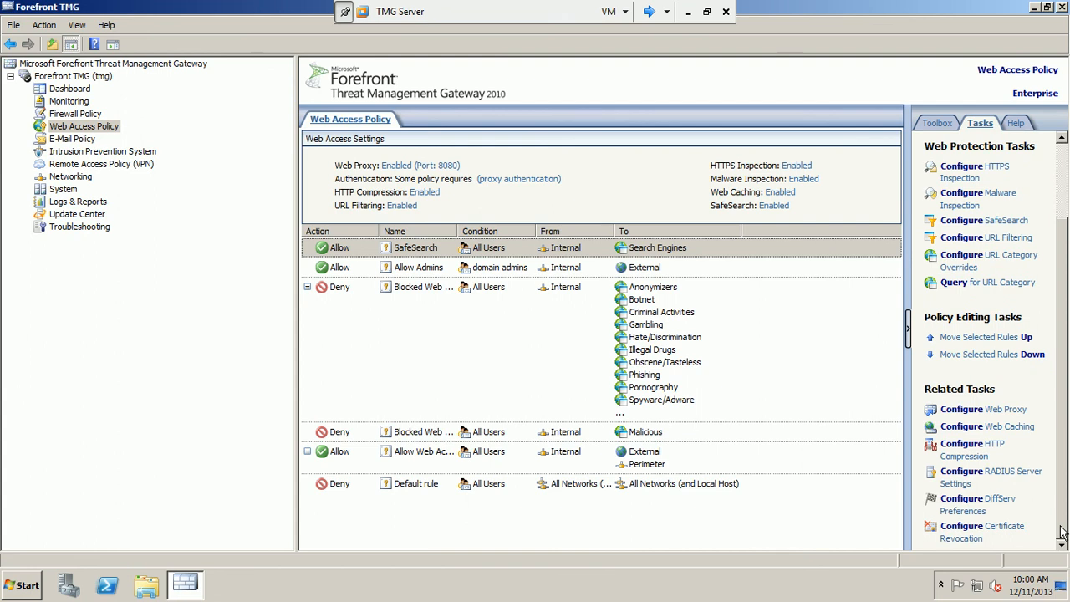
scroll(1058, 501, up, 2)
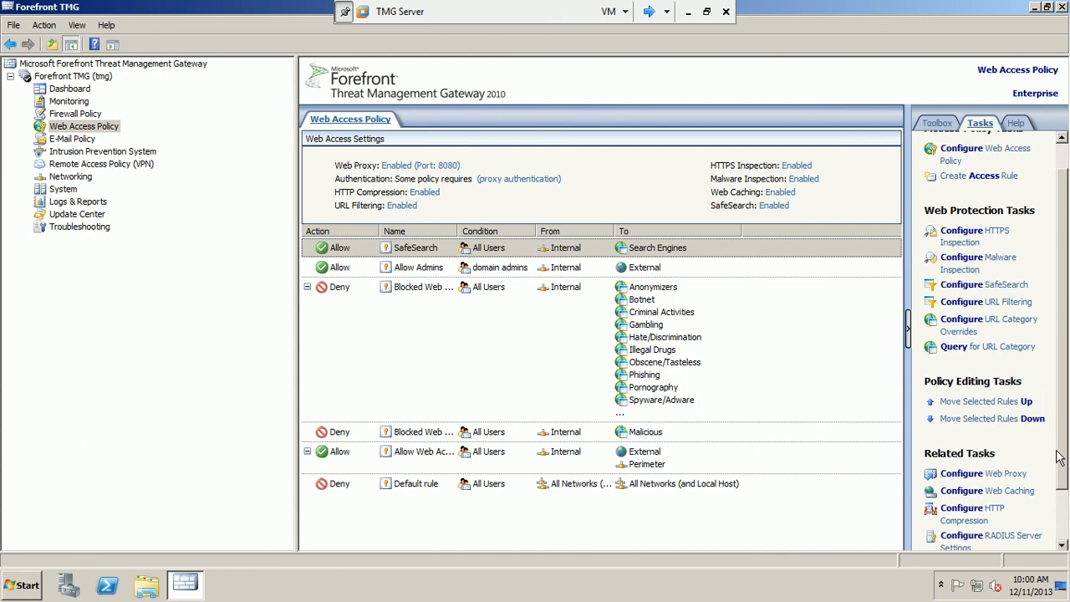
scroll(1058, 459, down, 2)
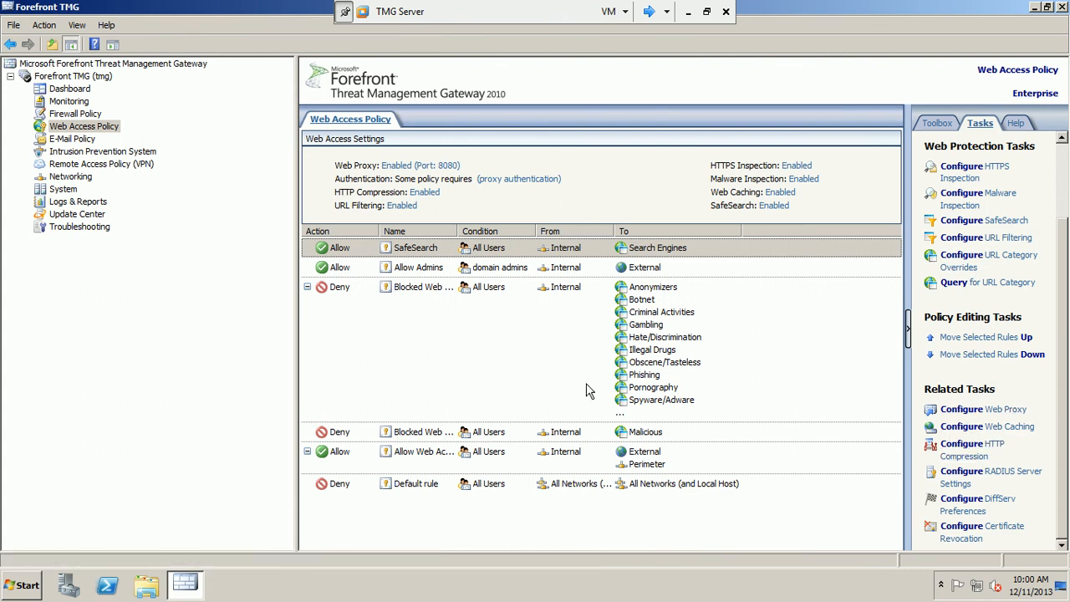
click(71, 189)
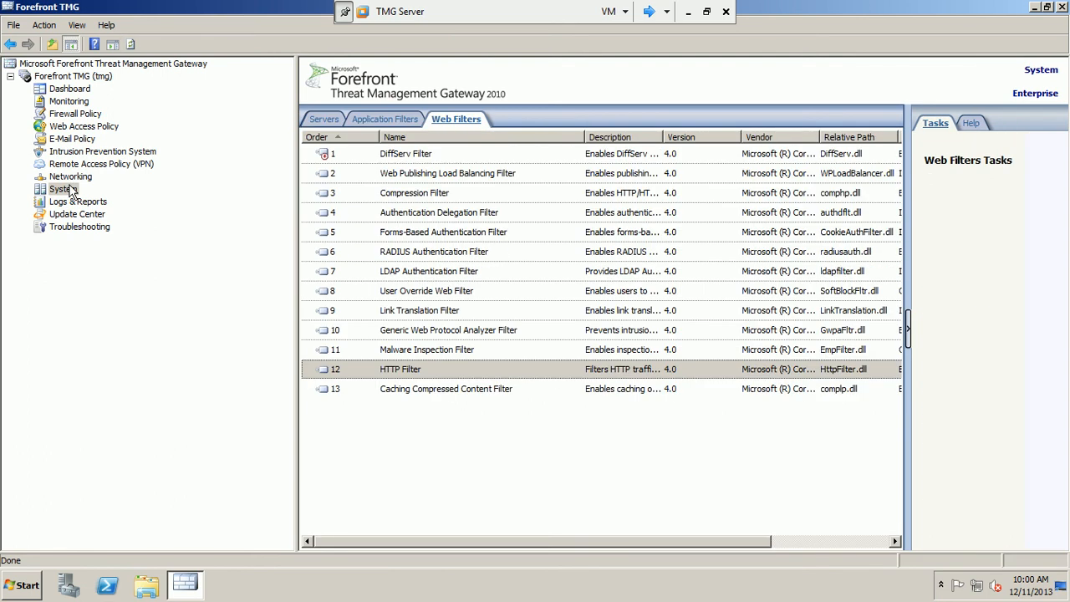
Show the system policy rules in the Firewall Policy.
click(77, 114)
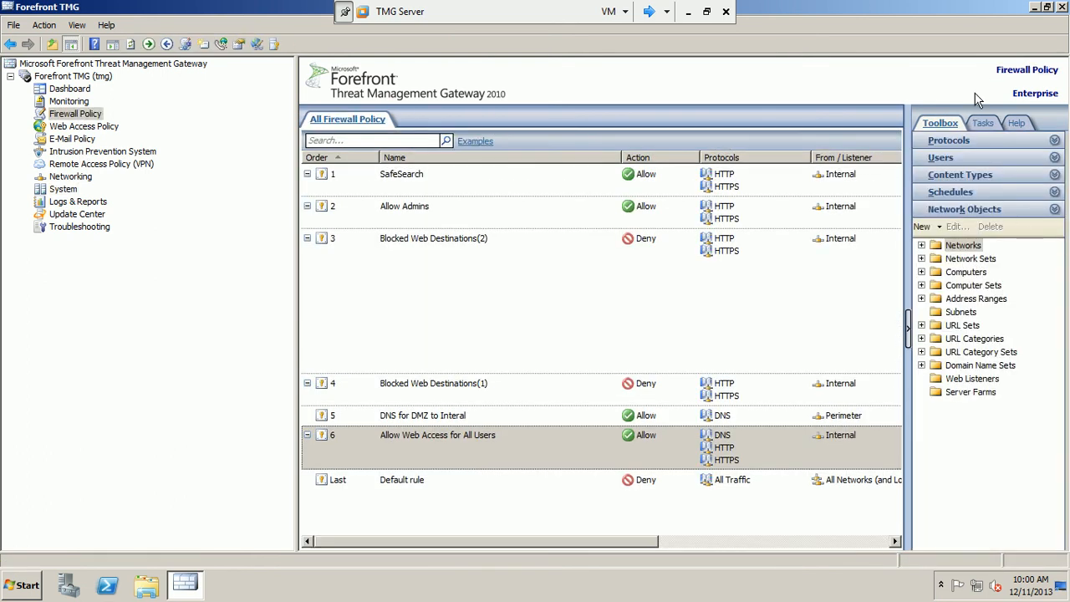
click(983, 123)
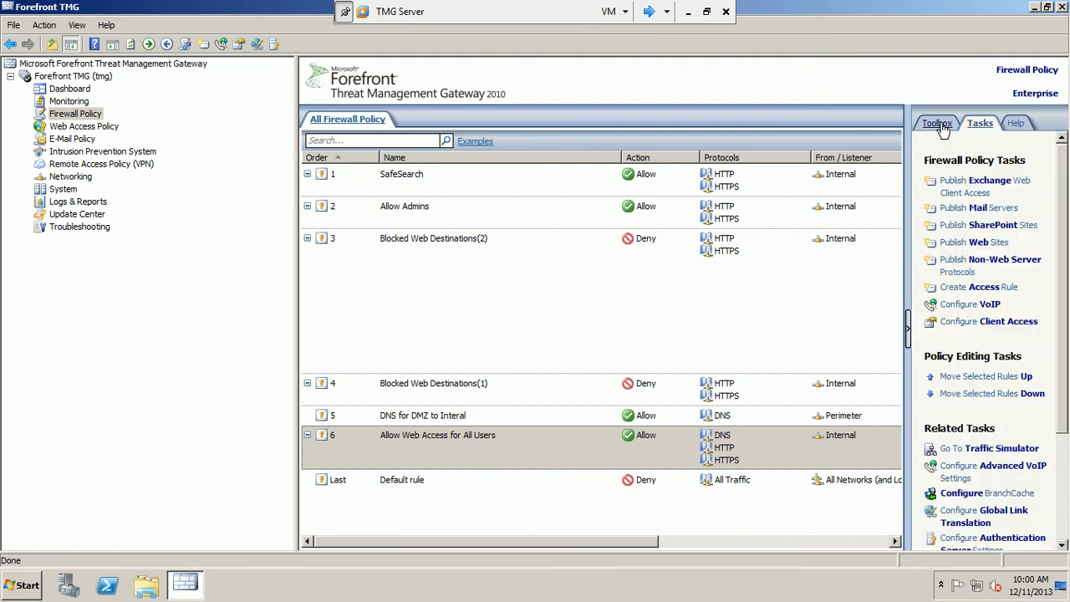
drag(1064, 338, 1065, 456)
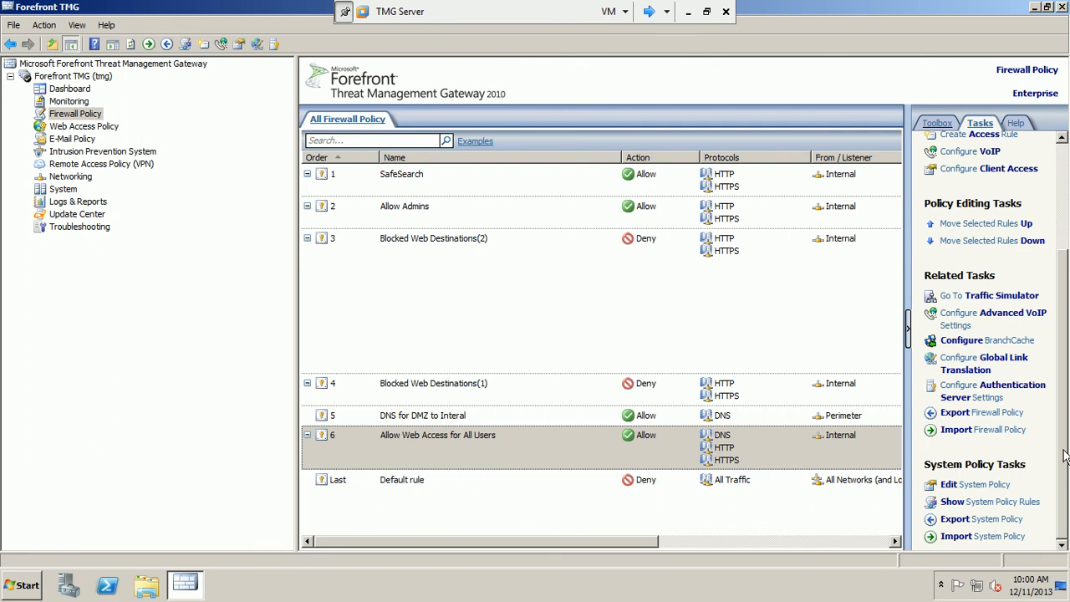
click(1009, 503)
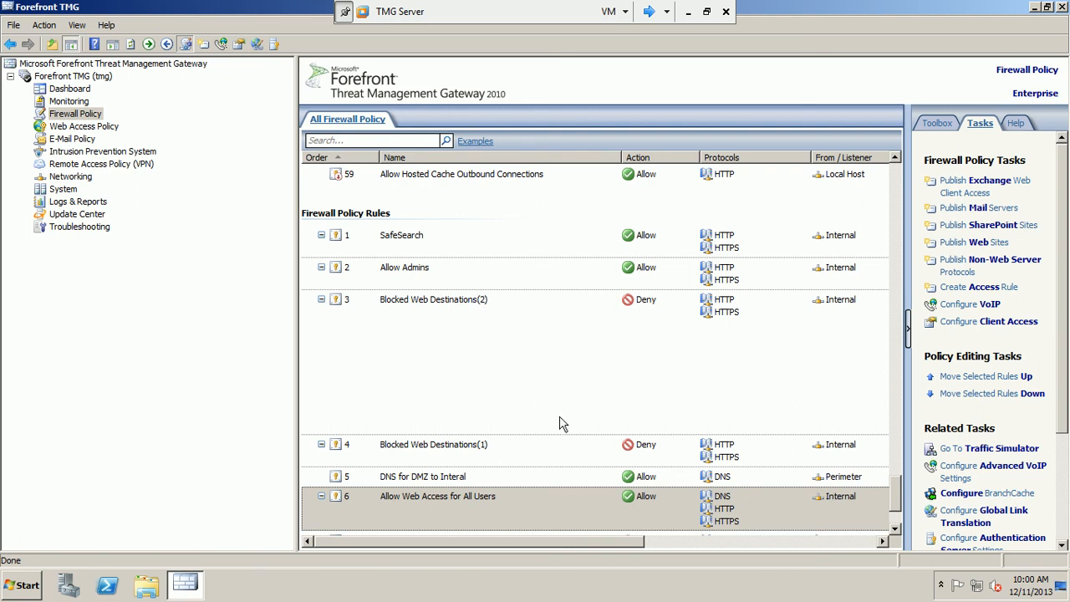
Examine the system policy rules, including the properties of Allow Hosted Cache Outbound Connections and Deny Hosted Cache Inbound Connections.
click(886, 501)
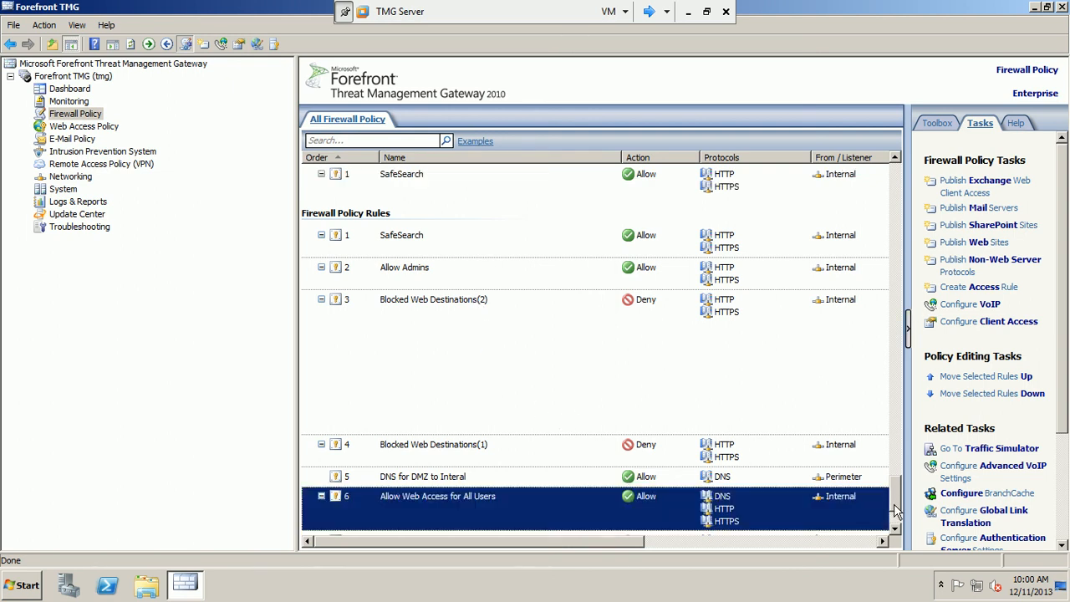
drag(896, 498, 866, 165)
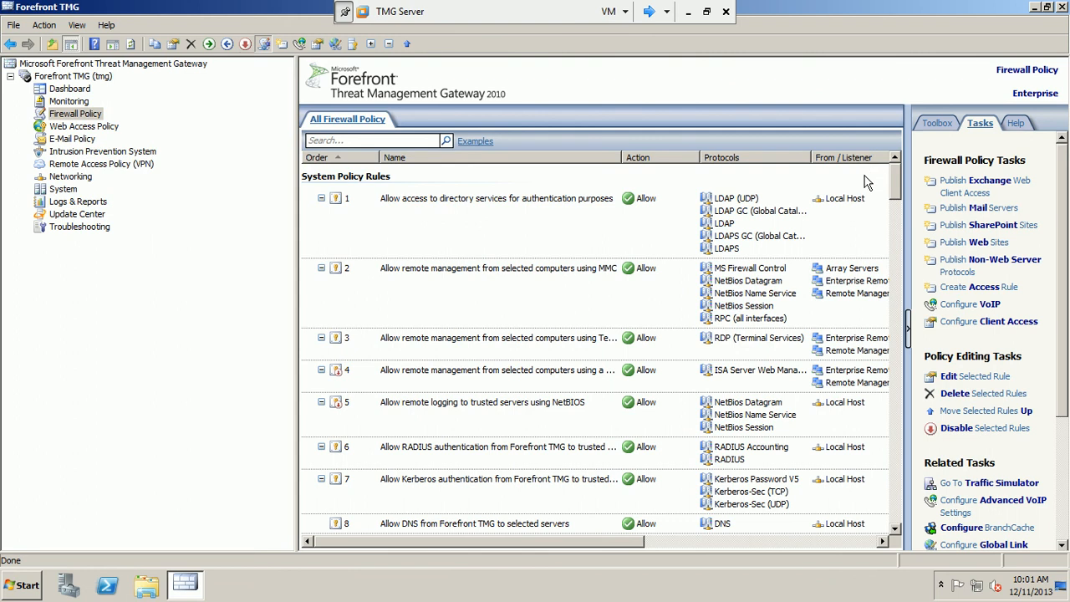
drag(866, 183, 865, 458)
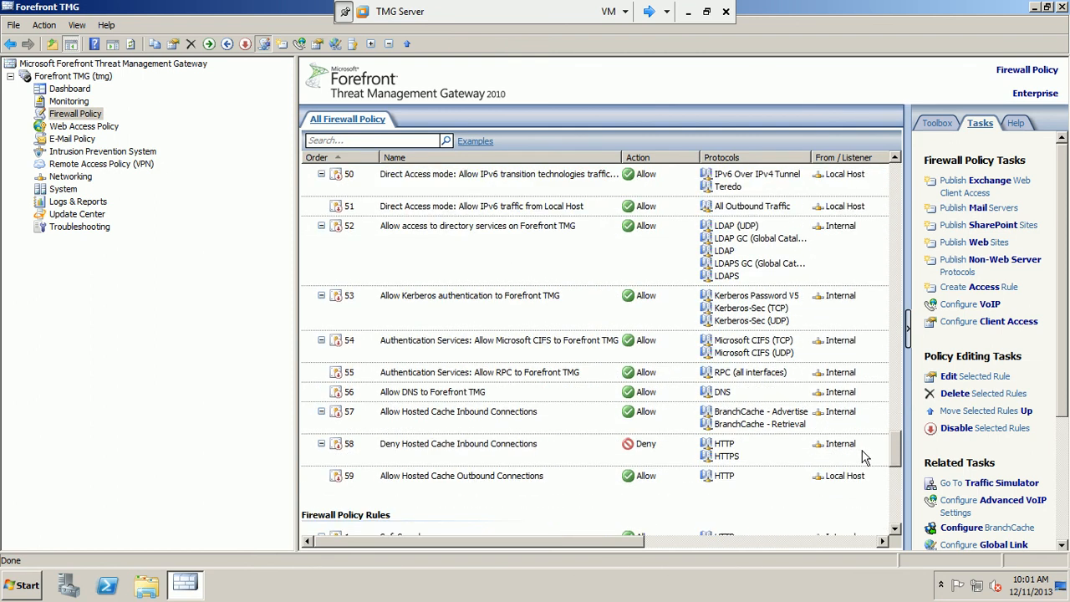
scroll(865, 458, down, 1)
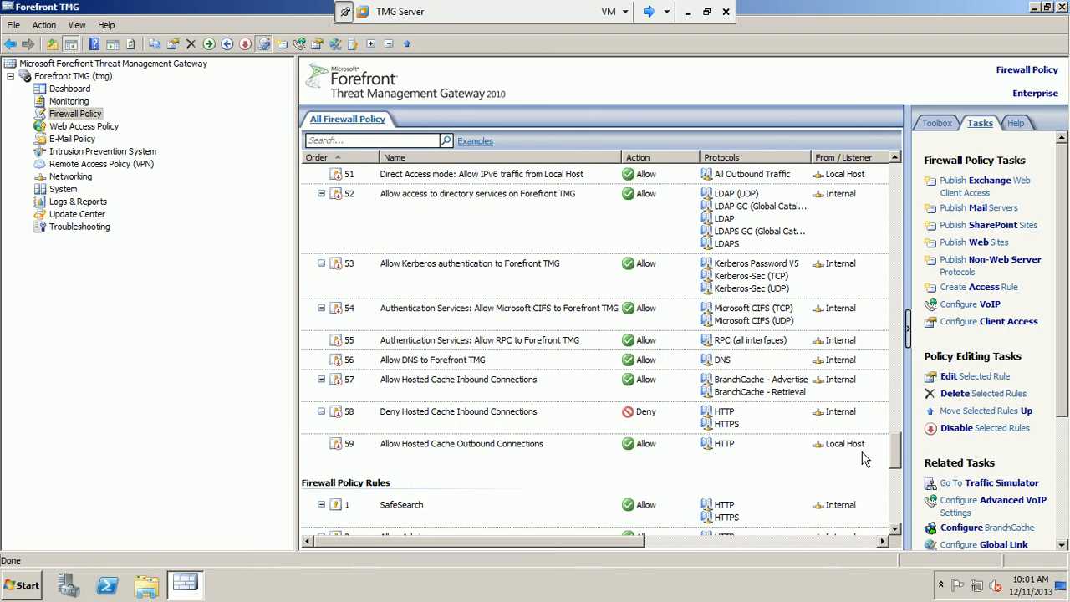
scroll(865, 458, down, 1)
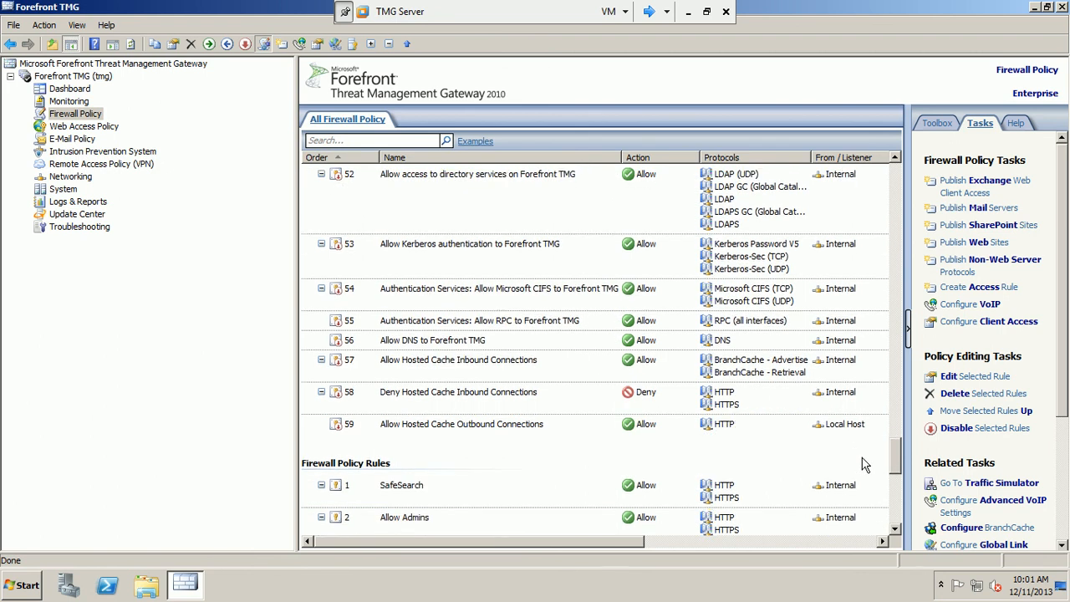
double_click(473, 426)
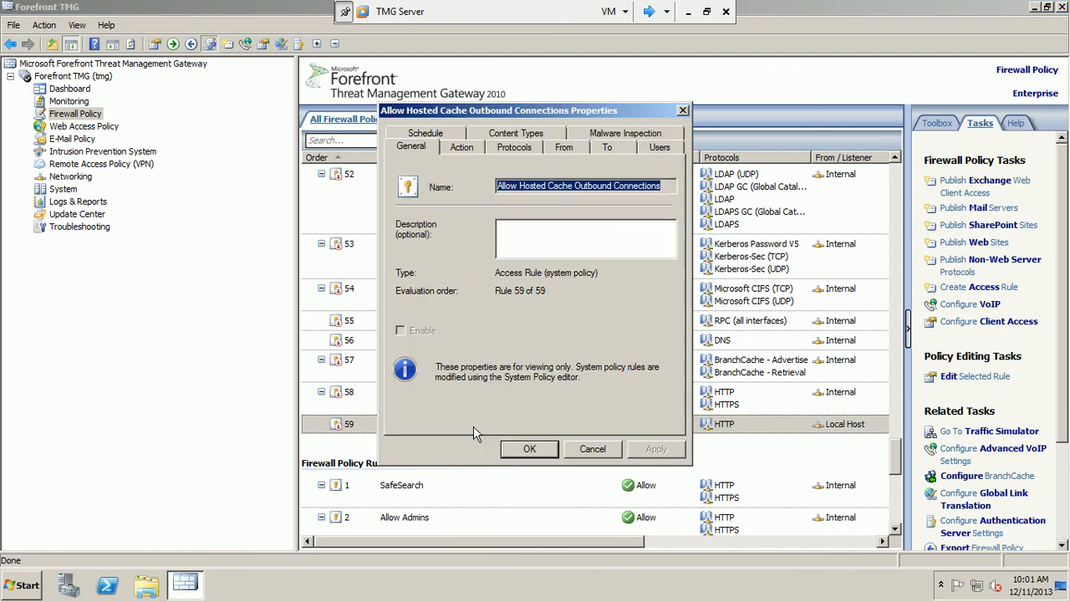
click(472, 148)
click(590, 445)
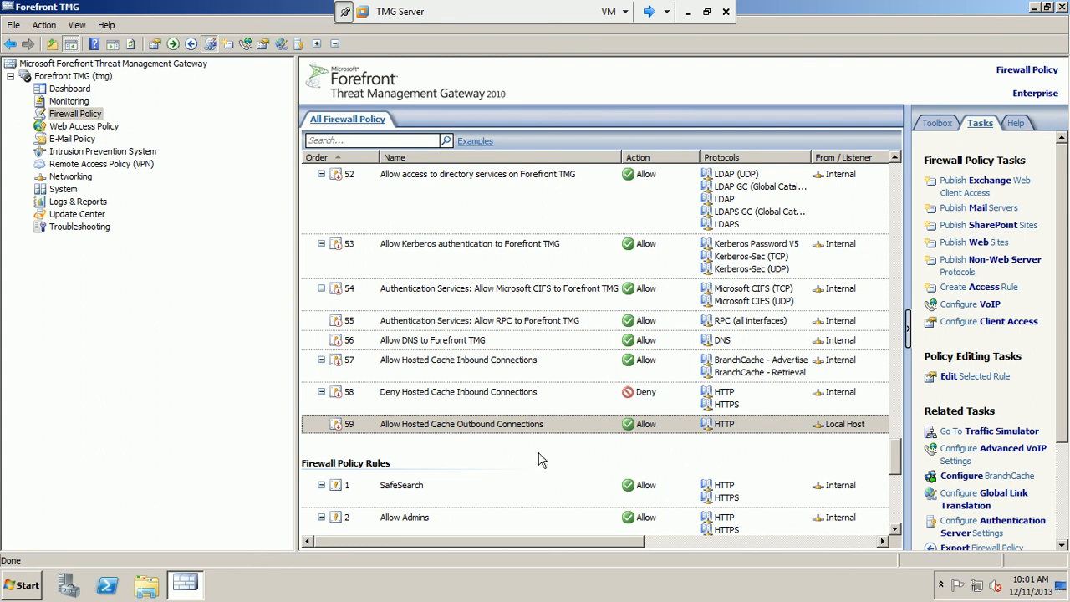
click(512, 397)
double_click(511, 394)
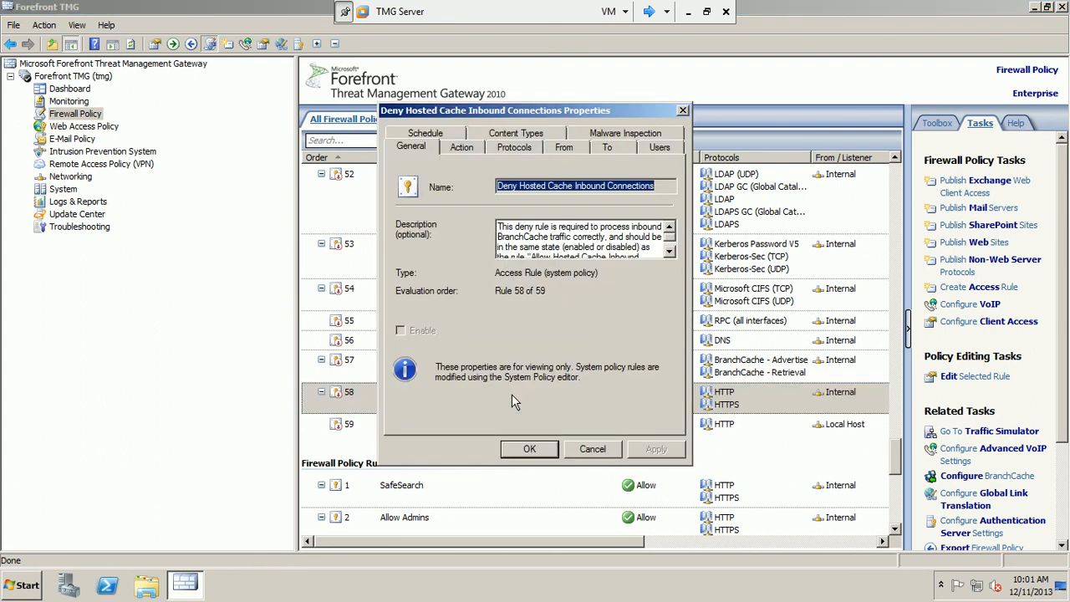
click(586, 445)
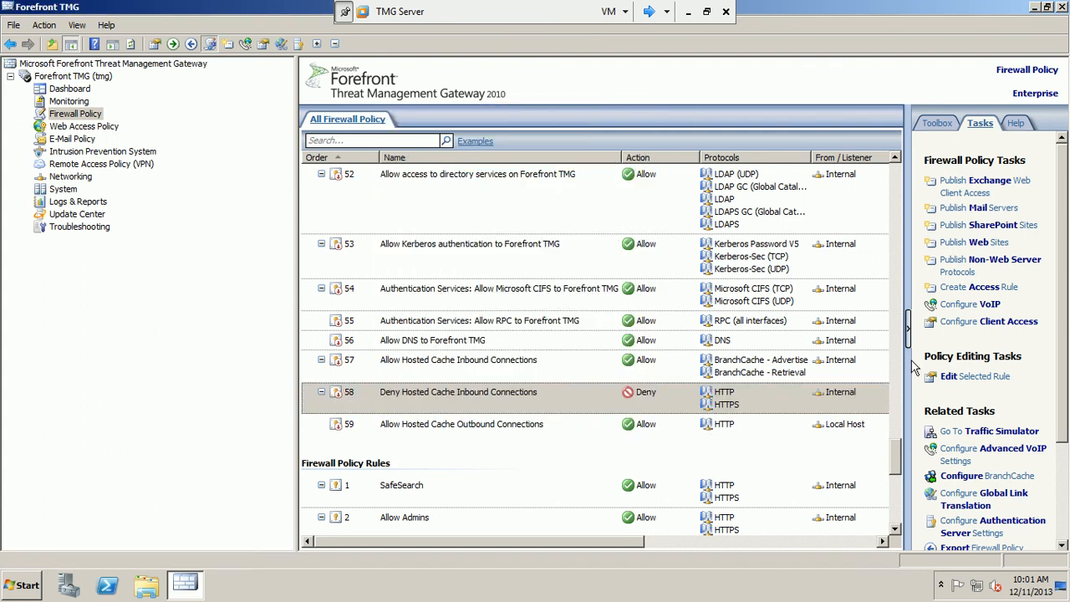
Look back through the earlier system policy rules in the list.
drag(895, 447, 876, 249)
scroll(875, 230, up, 10)
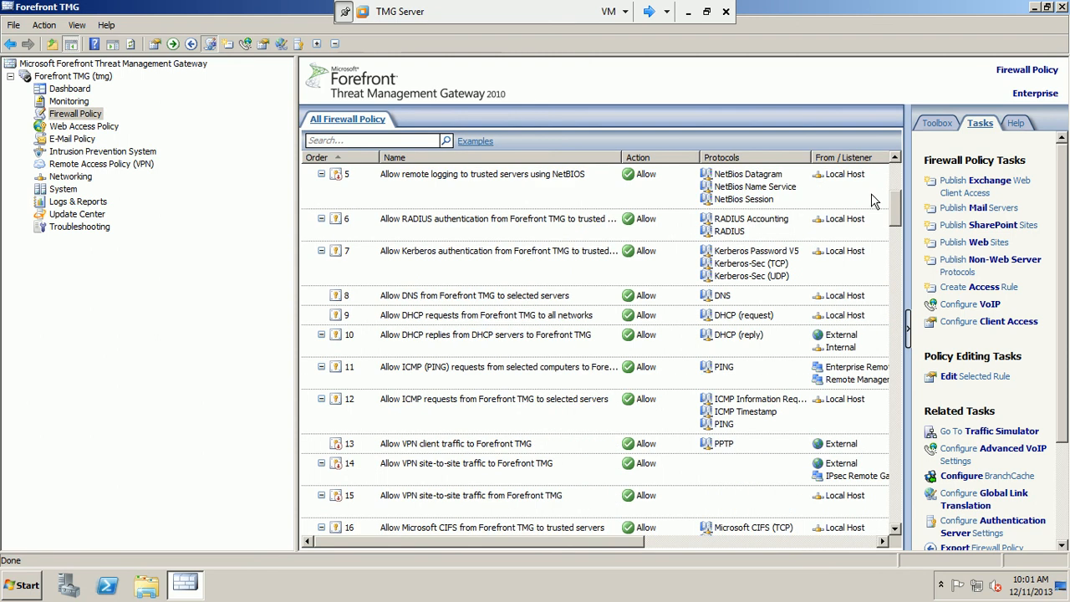